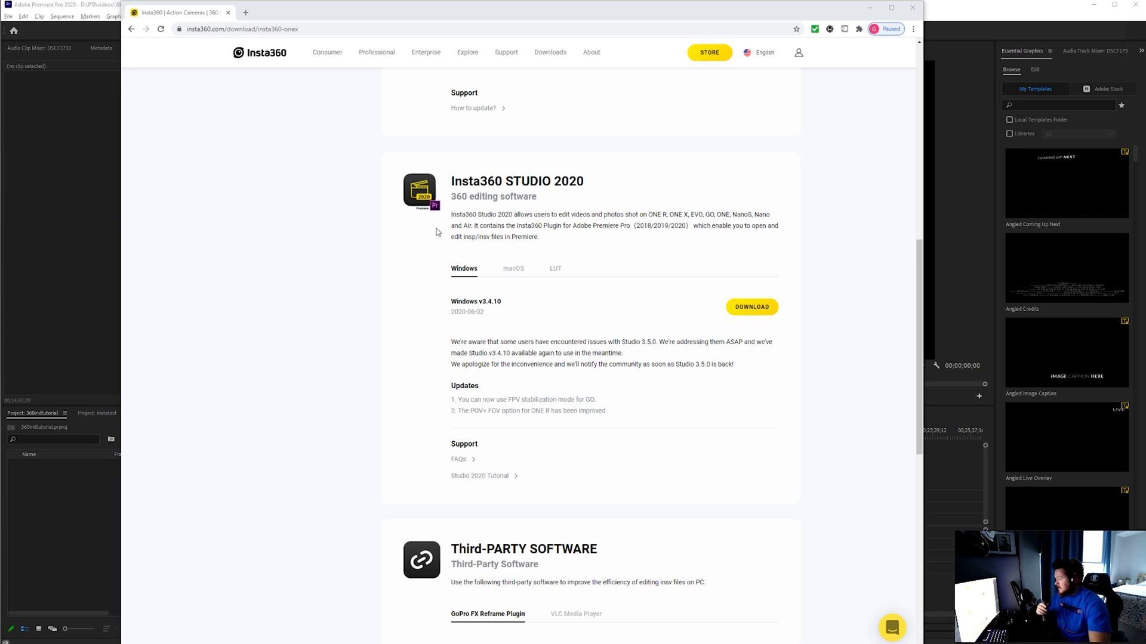
# - Scroll to Third-Party Software and follow the GoPro FX Reframe Plugin download link
pyautogui.scroll(-2, 459, 286)
pyautogui.scroll(-2, 459, 286)
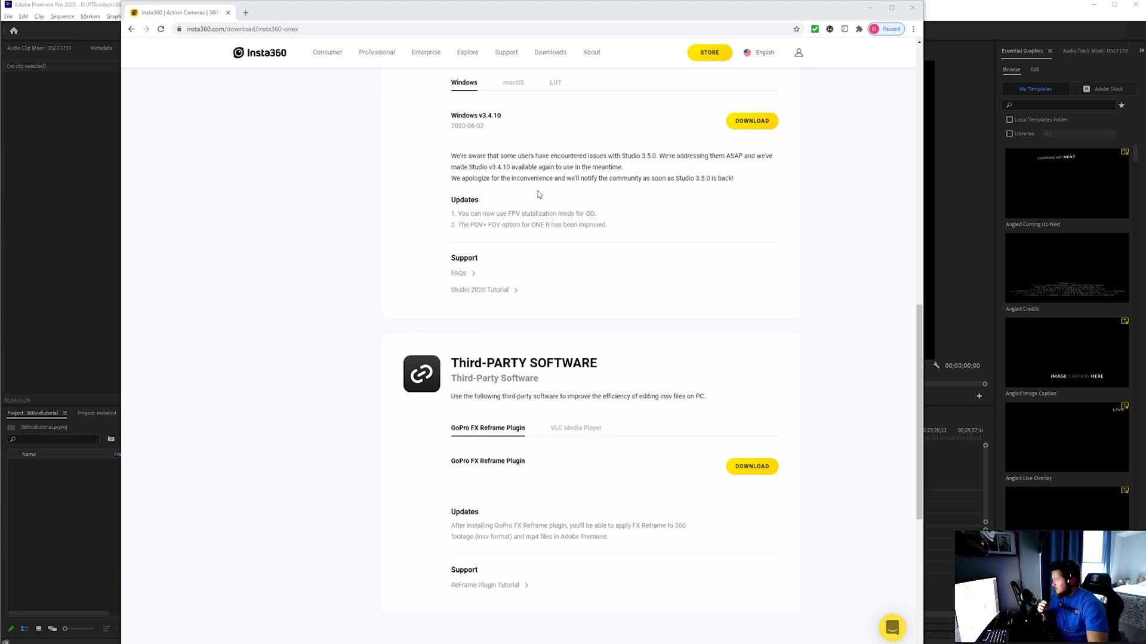
pyautogui.scroll(-1, 510, 333)
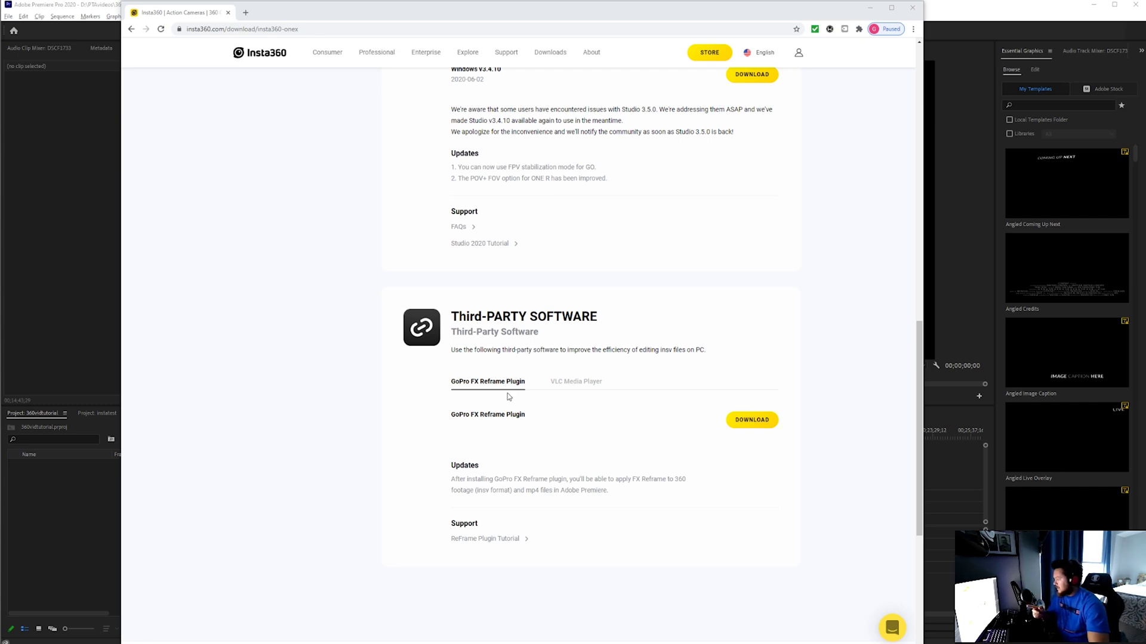
pyautogui.click(755, 423)
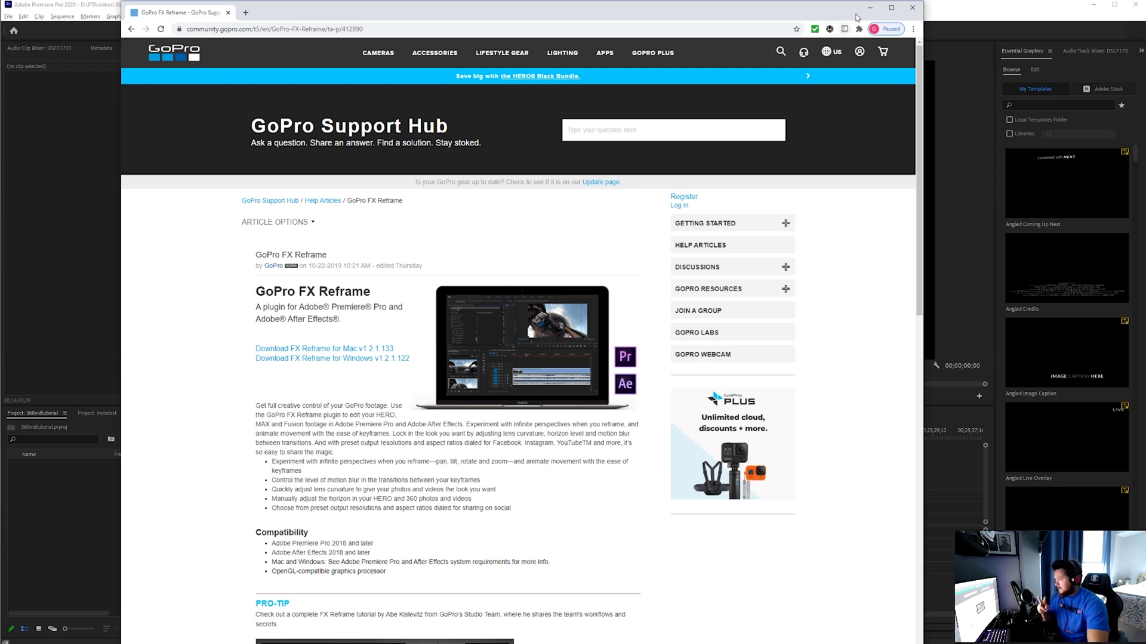
# - Minimize Chrome to reveal the 360vidtutorial project in Premiere
pyautogui.click(870, 8)
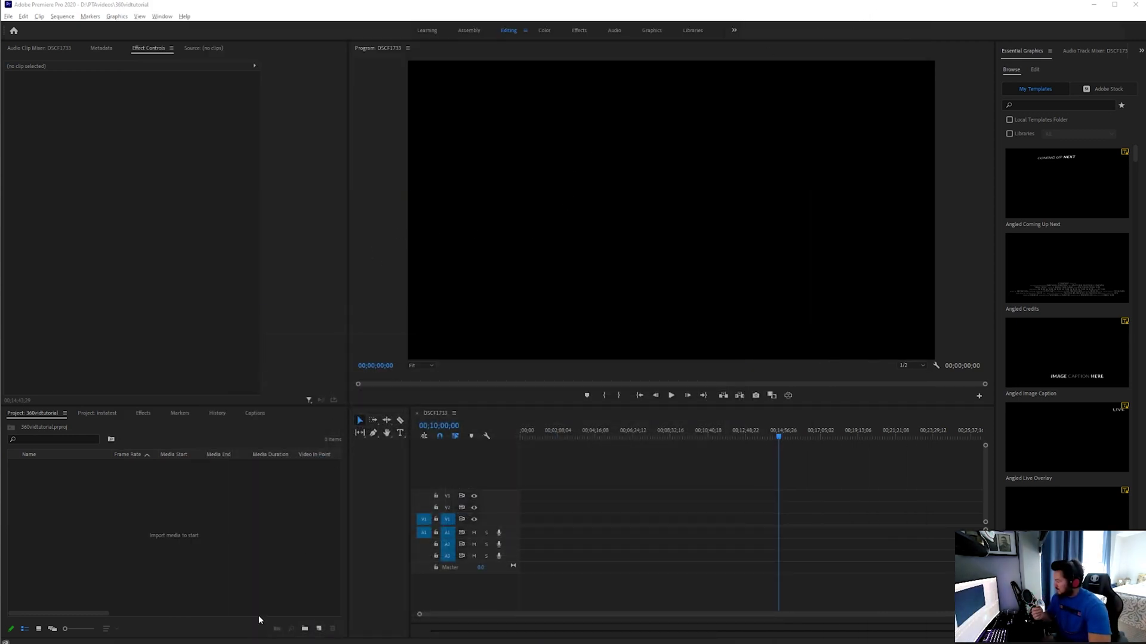
# - Import DSCF1733 from the fuji folder into the Project panel
pyautogui.hotkey('alt', 'Tab')
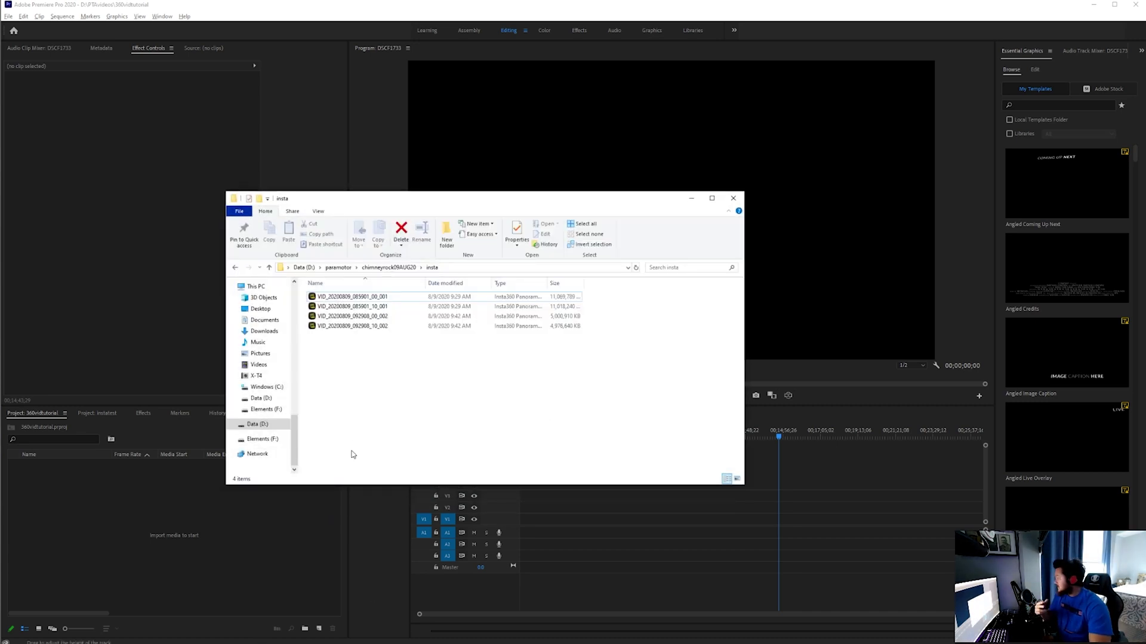
pyautogui.click(379, 267)
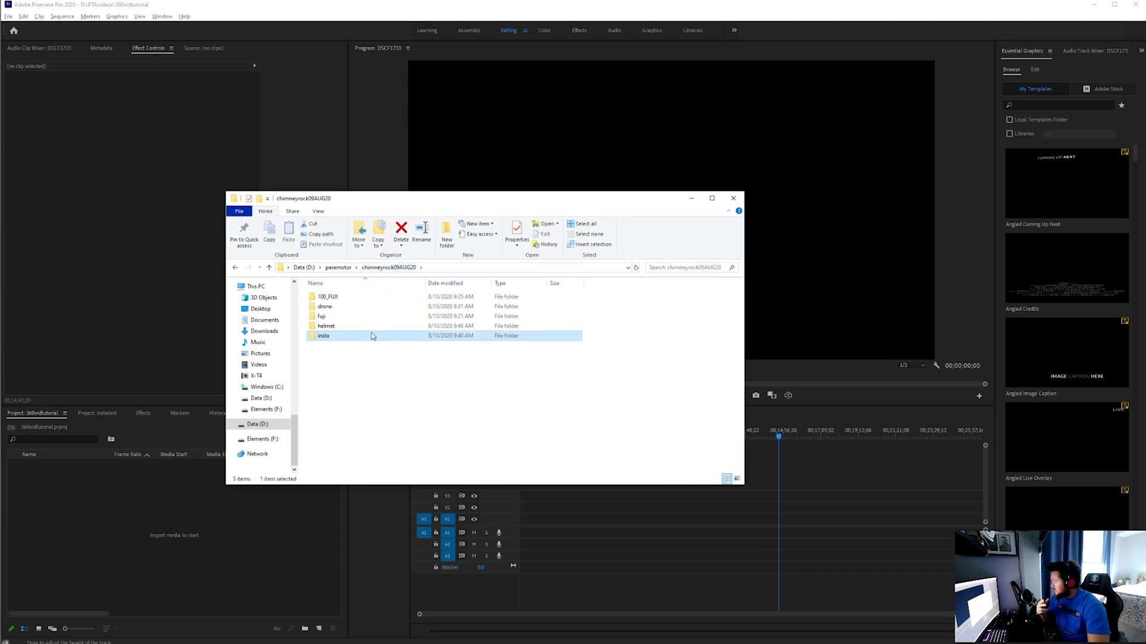
pyautogui.doubleClick(326, 324)
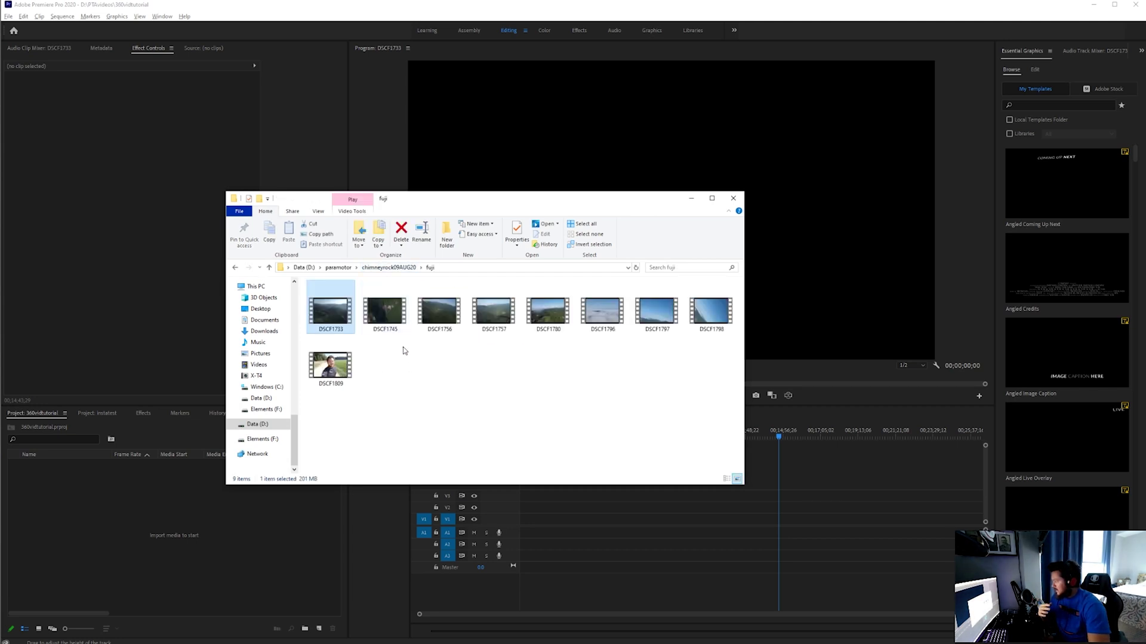
pyautogui.moveTo(335, 315); pyautogui.dragTo(234, 513)
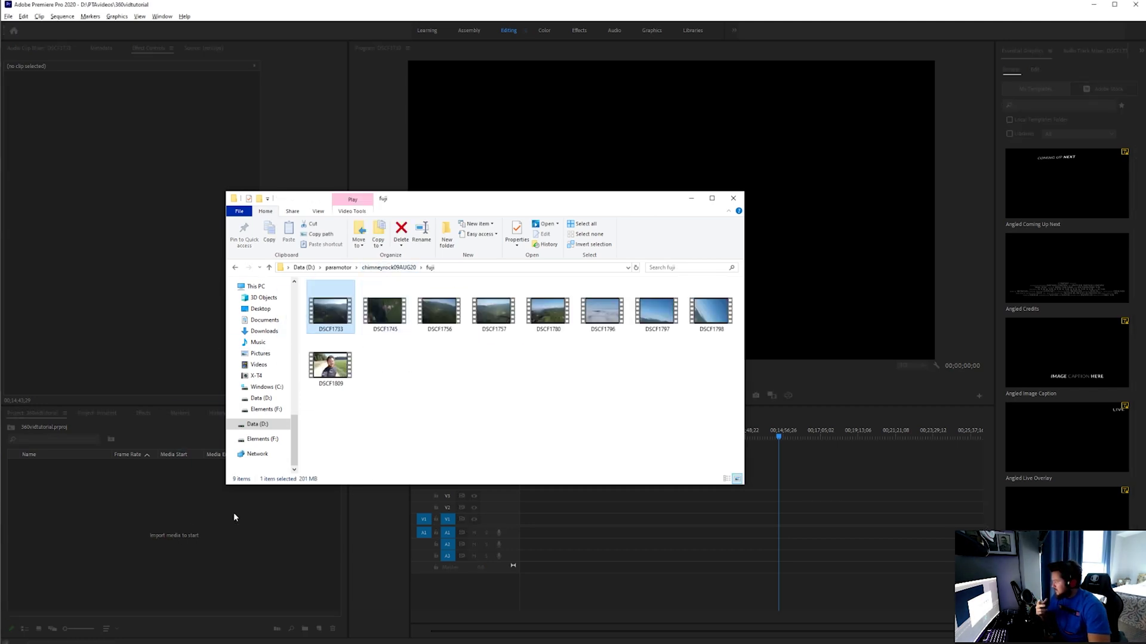
# - Place DSCF1733.MOV on video track V1 and move the playhead to its start
pyautogui.click(271, 524)
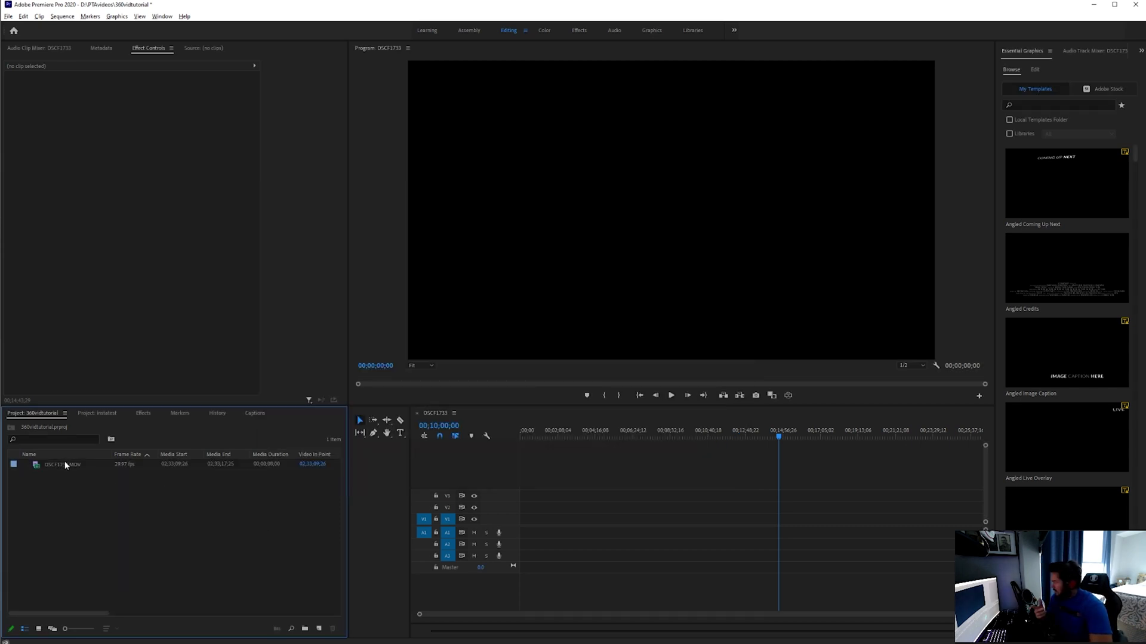
pyautogui.moveTo(66, 464); pyautogui.dragTo(521, 523)
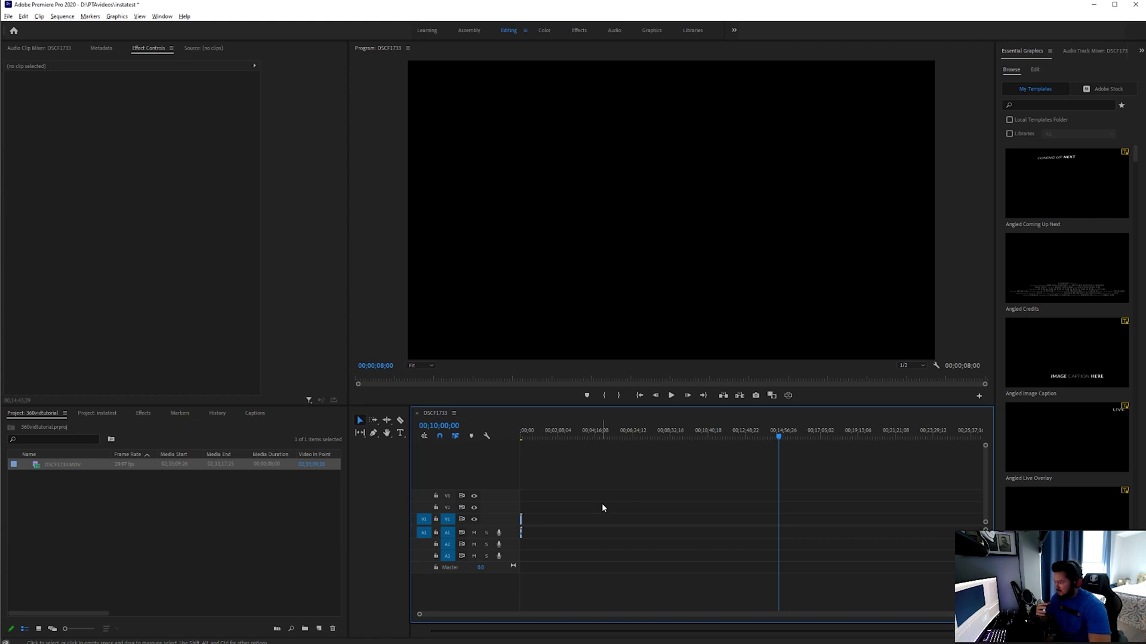
pyautogui.click(522, 436)
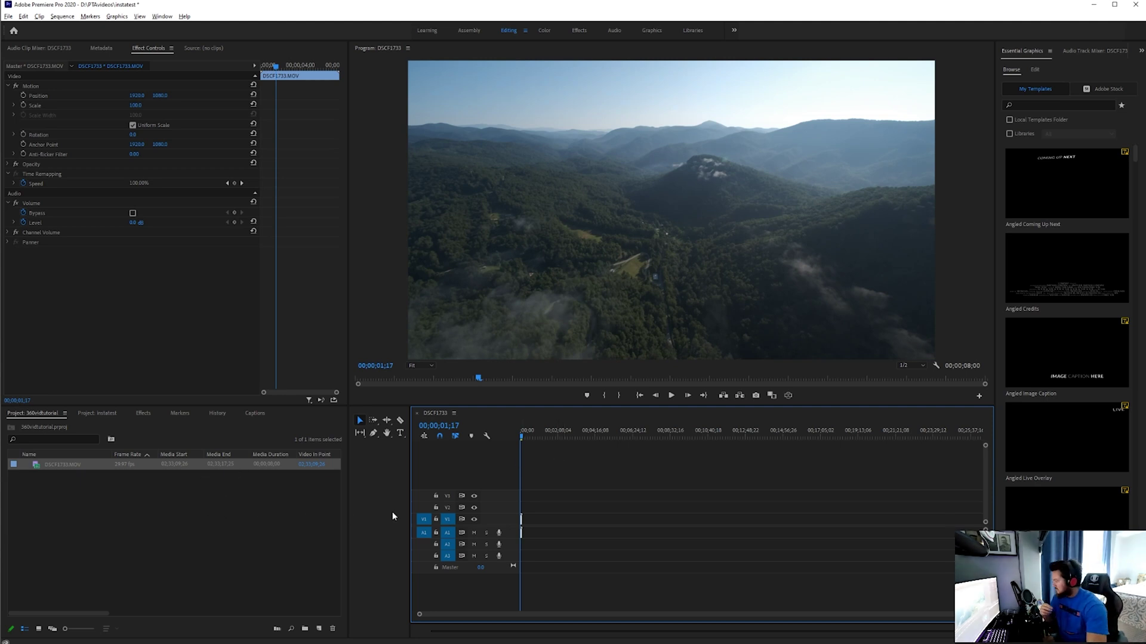
# - Import all four Insta360 VID files from the insta folder into the Project panel
pyautogui.hotkey('alt', 'Tab')
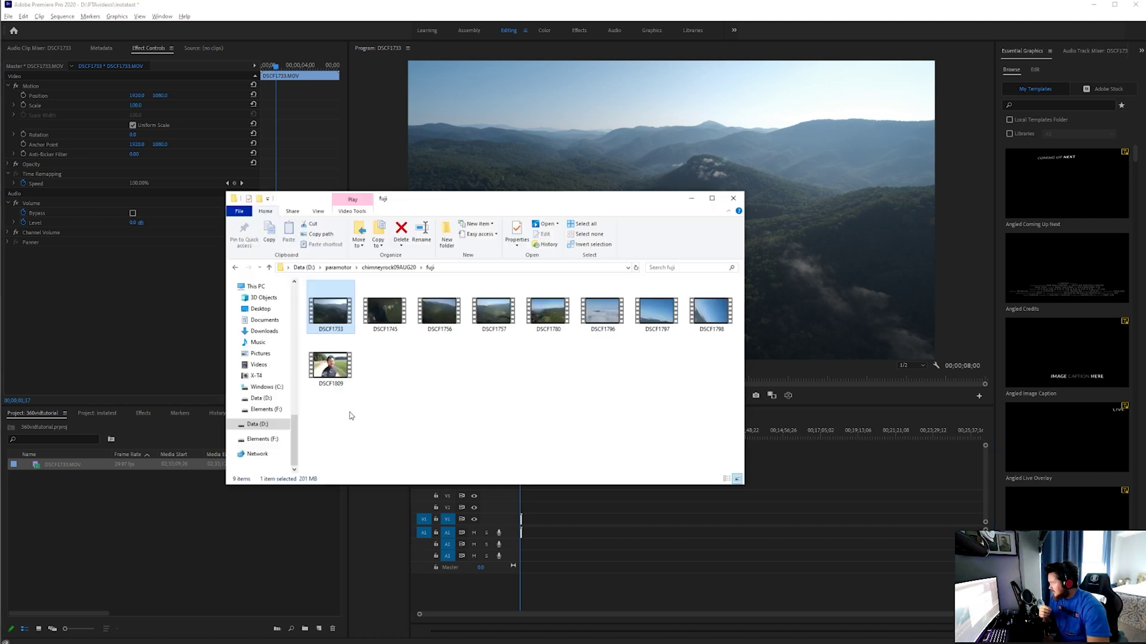
pyautogui.click(394, 270)
pyautogui.doubleClick(346, 339)
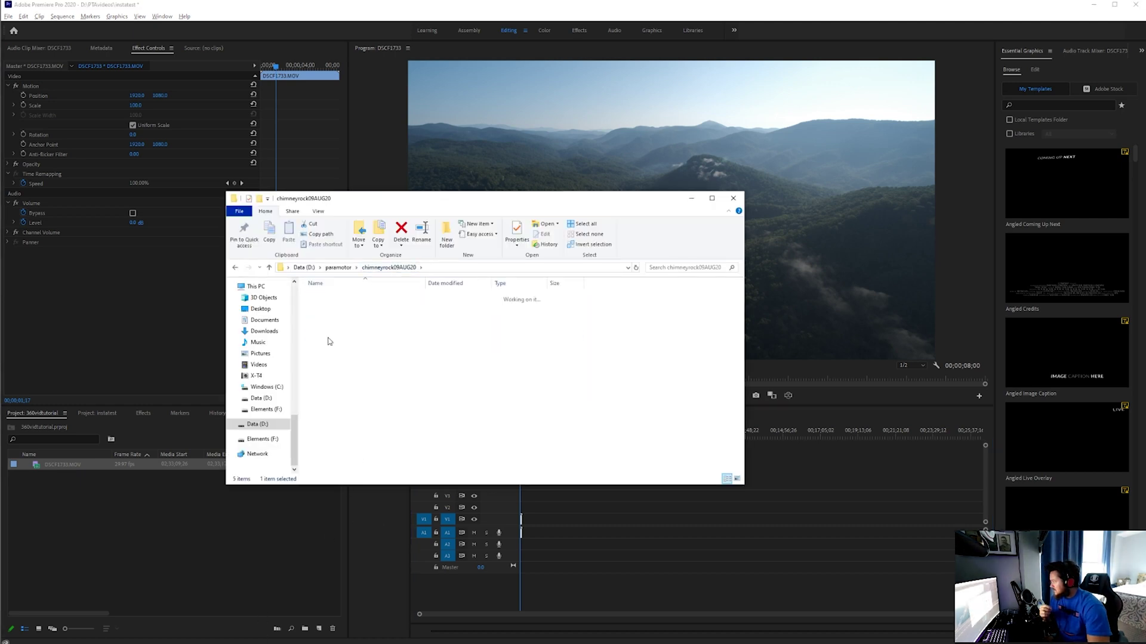
pyautogui.moveTo(368, 350); pyautogui.dragTo(174, 529)
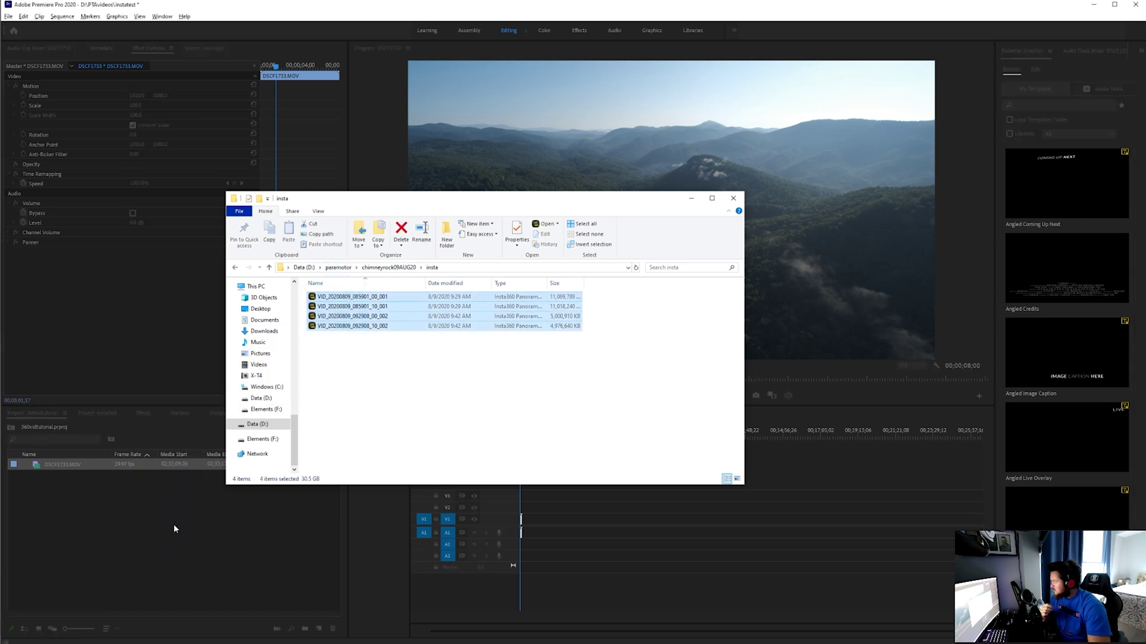
pyautogui.click(190, 553)
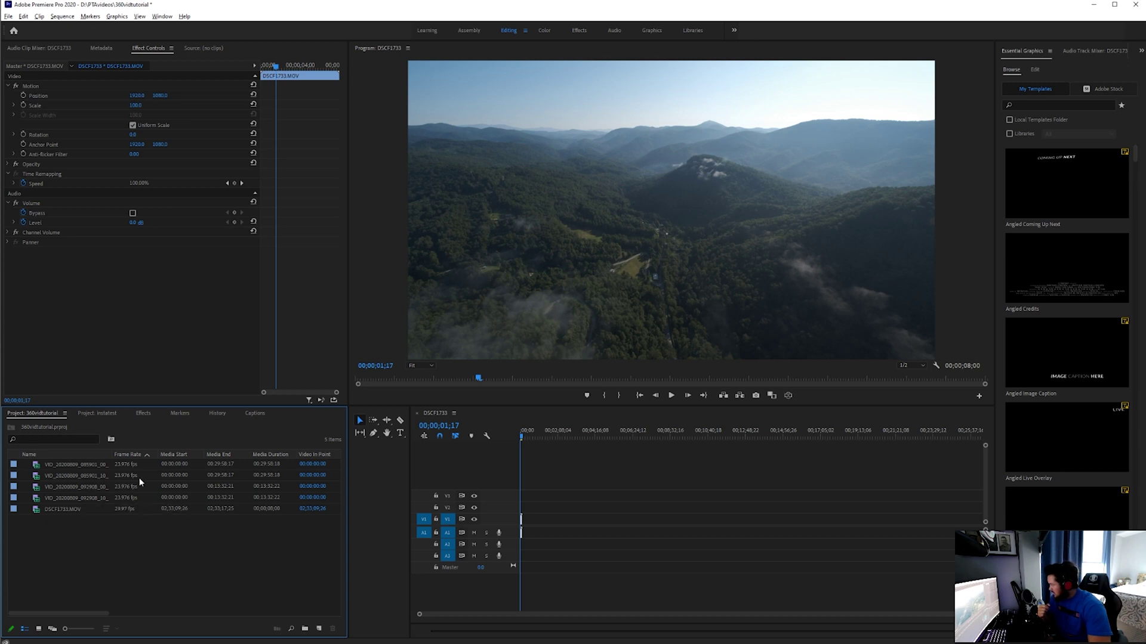
# - Put the 085901 VID clip on V1/A1, scrub through its flight, and show the Effects panel
pyautogui.moveTo(83, 475); pyautogui.dragTo(528, 525)
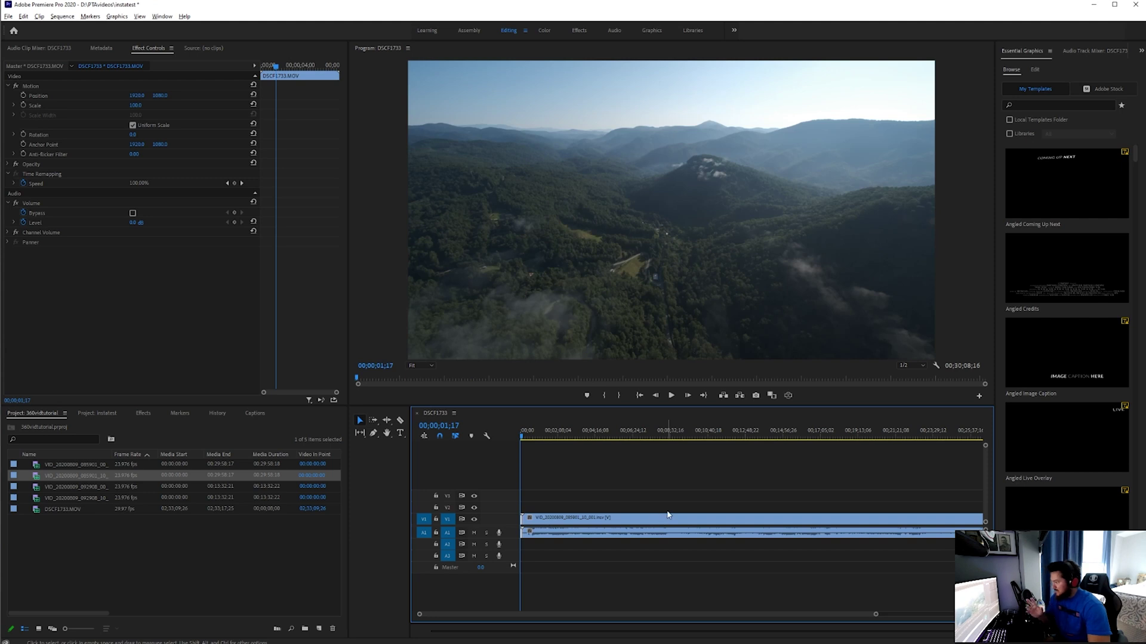
pyautogui.click(591, 434)
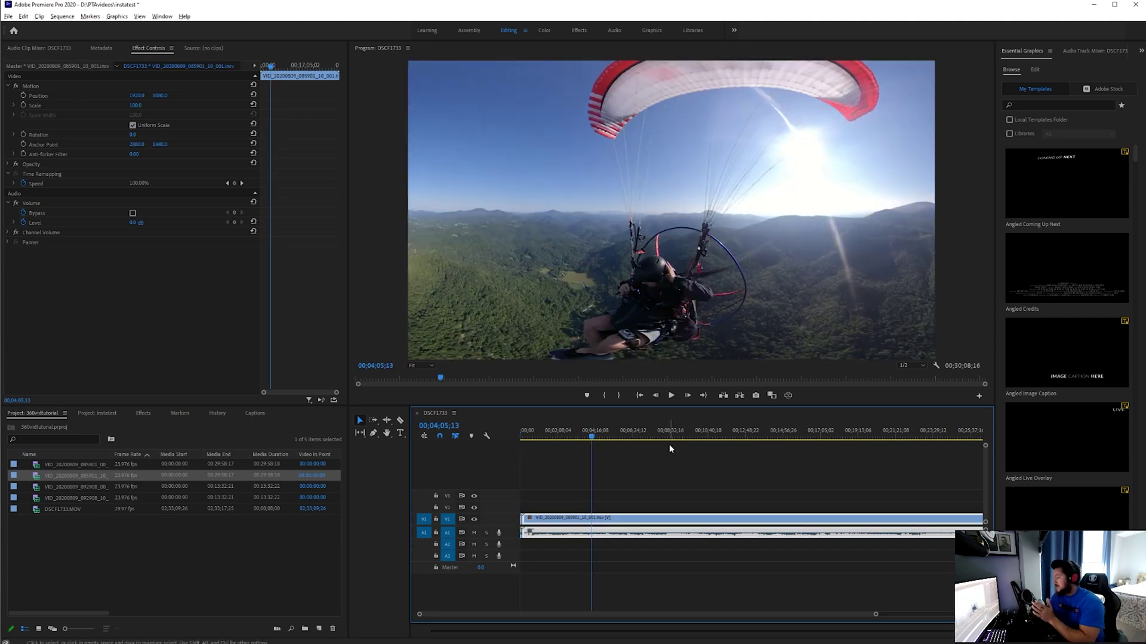
pyautogui.click(650, 435)
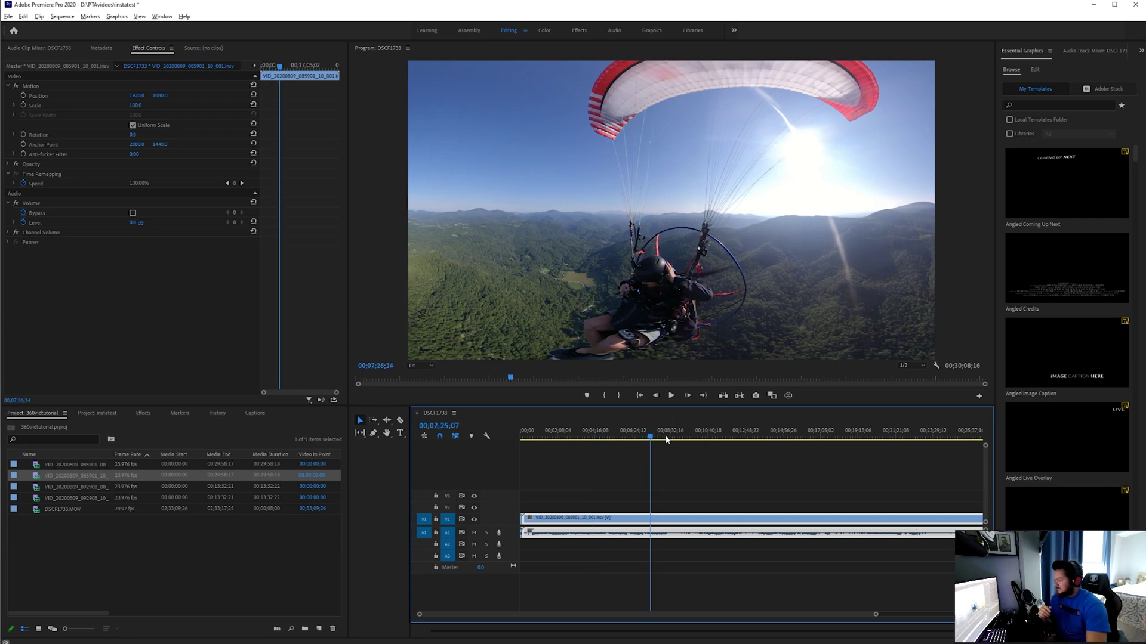
pyautogui.click(717, 435)
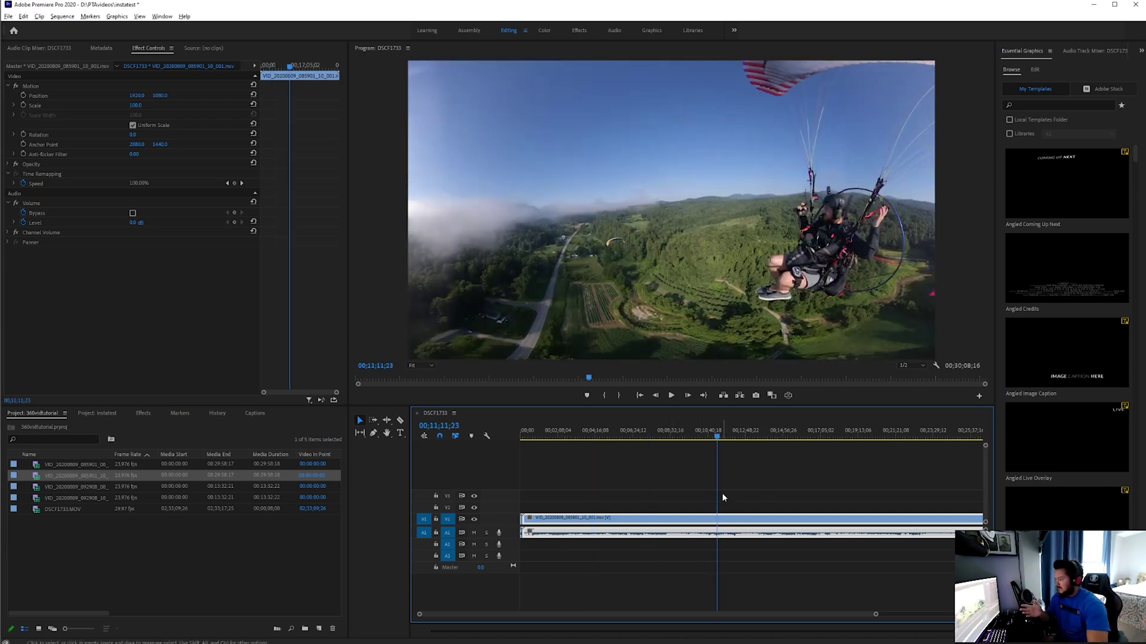
pyautogui.click(680, 435)
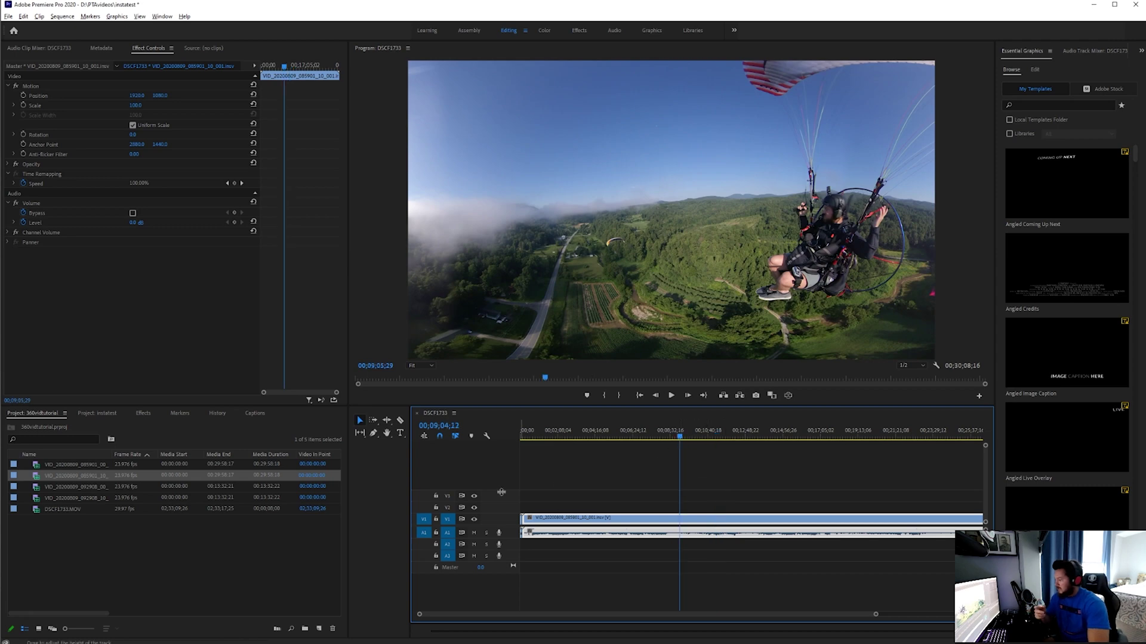
pyautogui.click(143, 413)
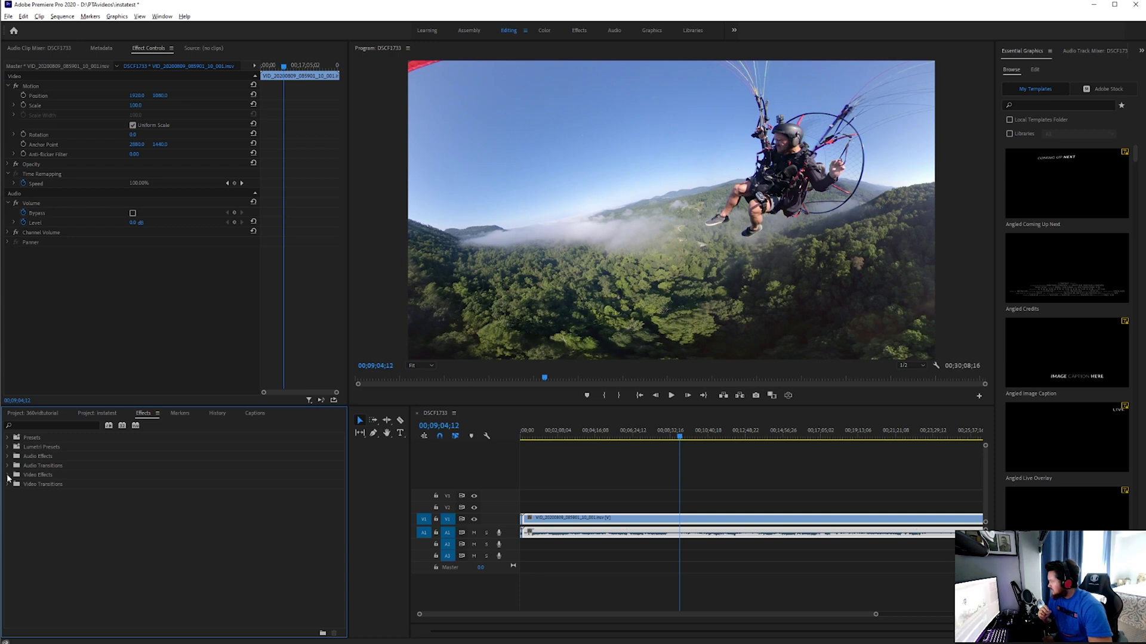
# - Drag GoPro FX Reframe from Video Effects > GoPro FX onto the 360 clip on V1
pyautogui.doubleClick(42, 475)
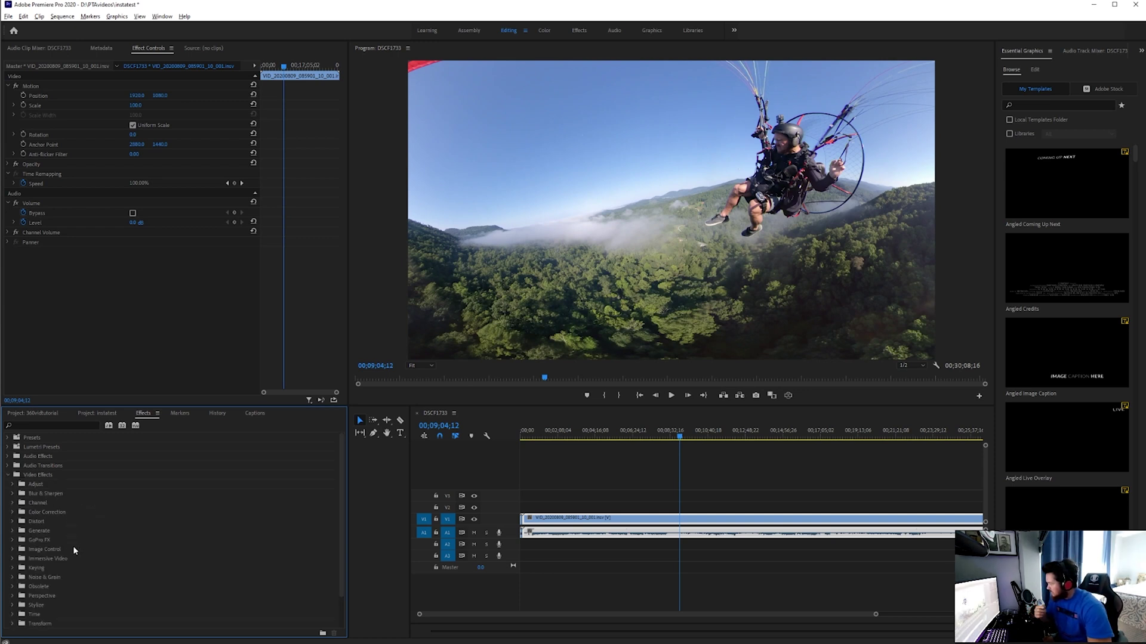
pyautogui.click(14, 541)
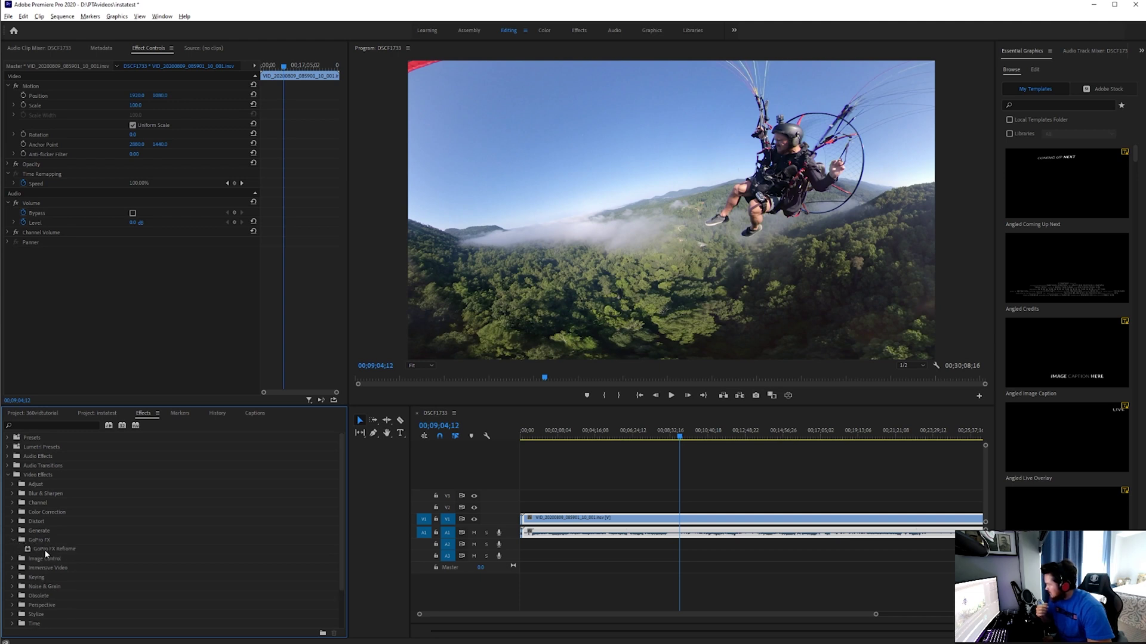
pyautogui.moveTo(46, 552); pyautogui.dragTo(649, 517)
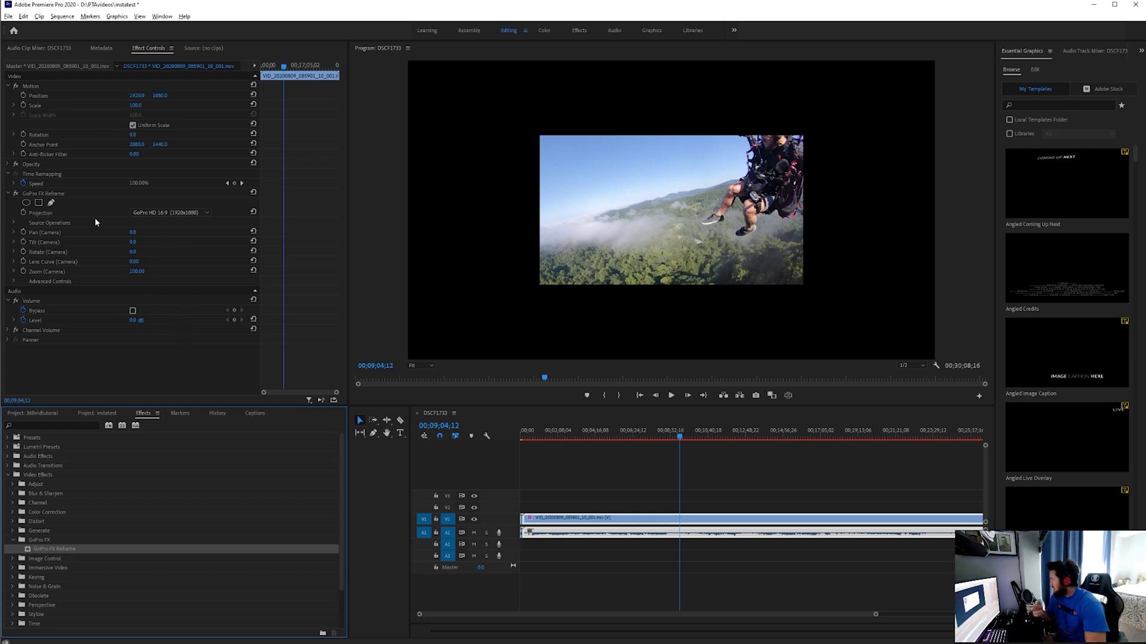
# - Choose GoPro 4K 16:9 (3840x2160) as the Reframe projection, then move to an earlier moment
pyautogui.click(205, 212)
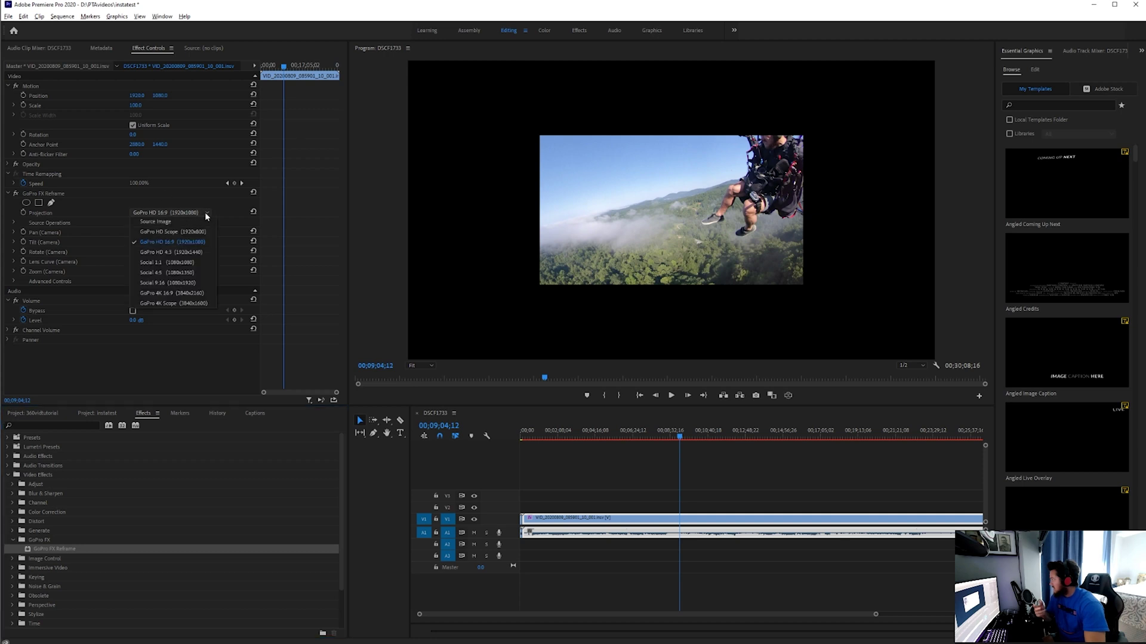
pyautogui.click(174, 293)
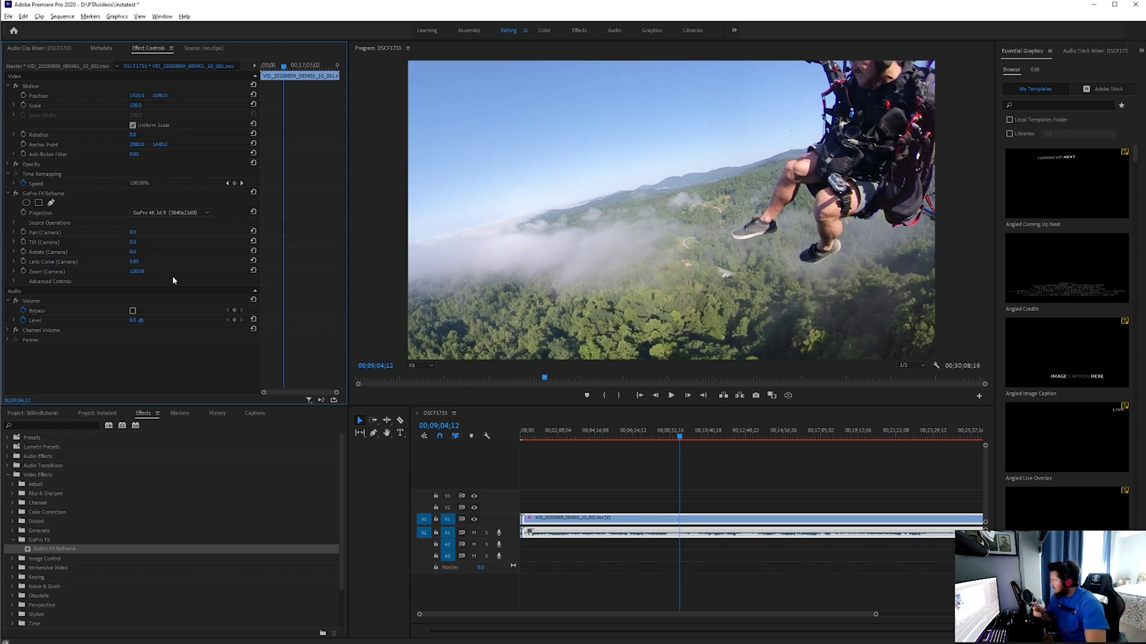
pyautogui.click(661, 434)
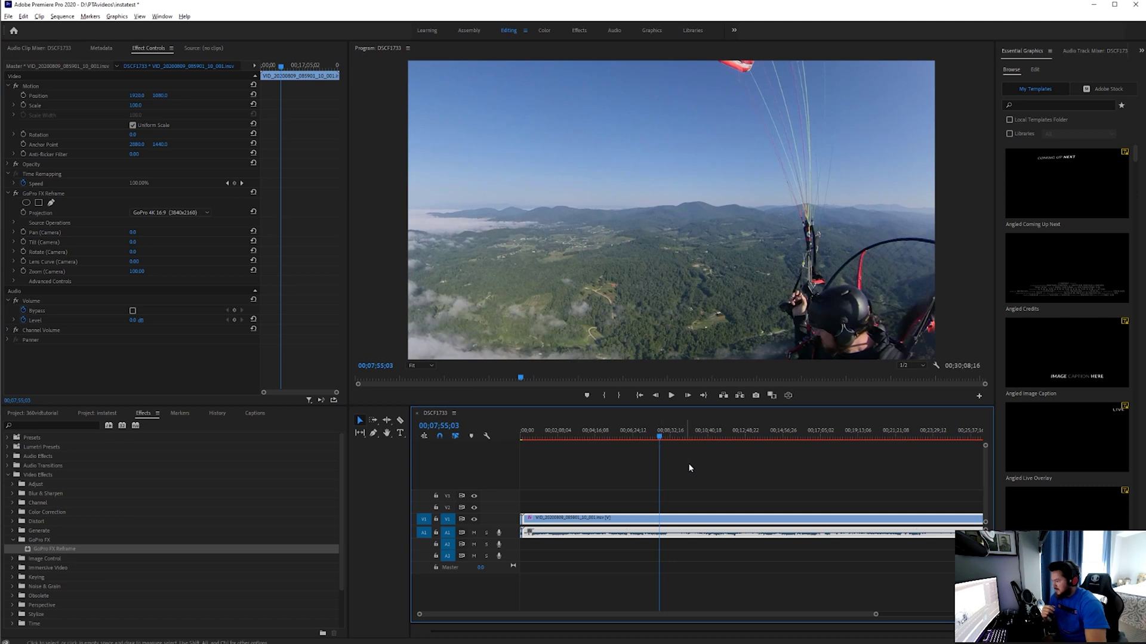
# - Move the playhead to 00;08;12;14 and mute audio track A1
pyautogui.click(664, 435)
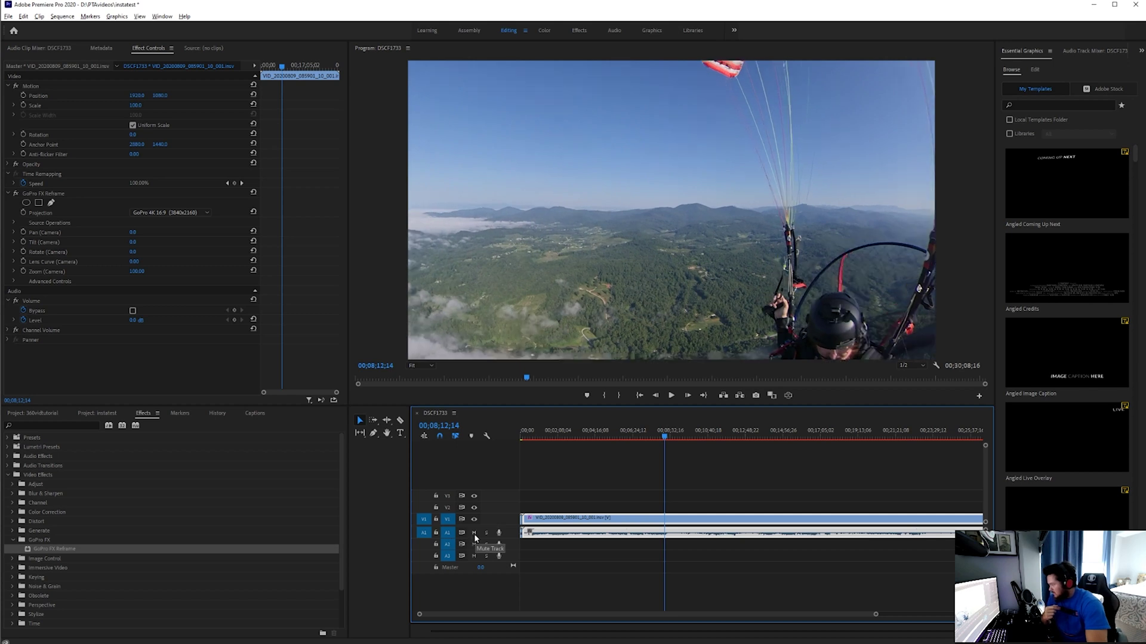
pyautogui.click(474, 533)
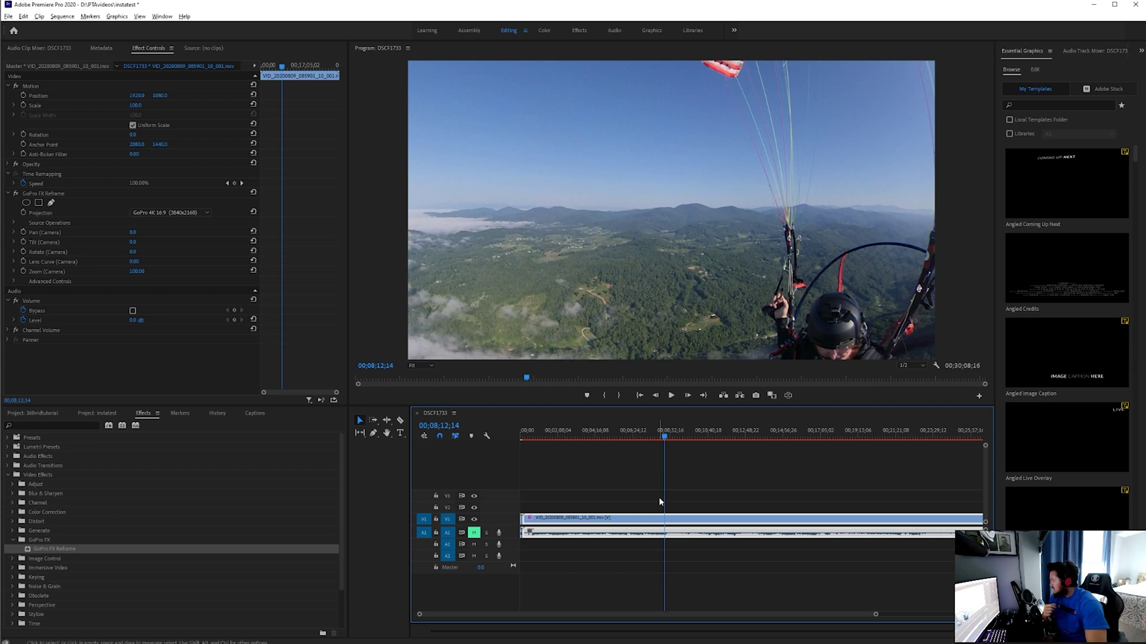
# - Enable Pan, Tilt, Rotate, Lens Curve and Zoom keyframes, then set Pan 46.0° and zoom out wide
pyautogui.click(23, 232)
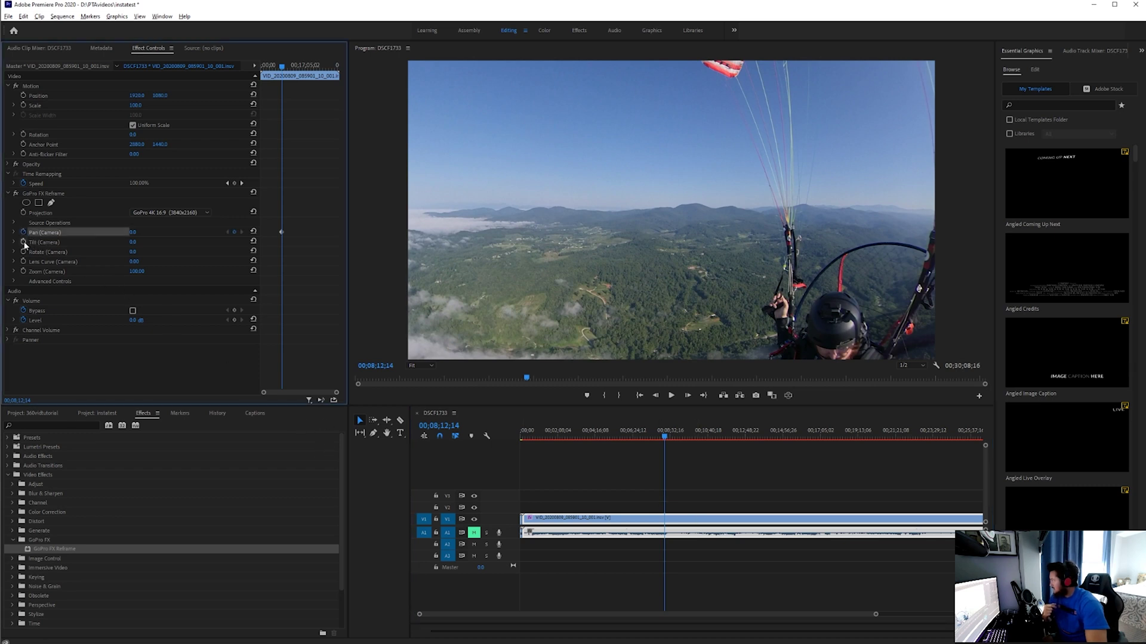
pyautogui.click(24, 243)
pyautogui.click(24, 252)
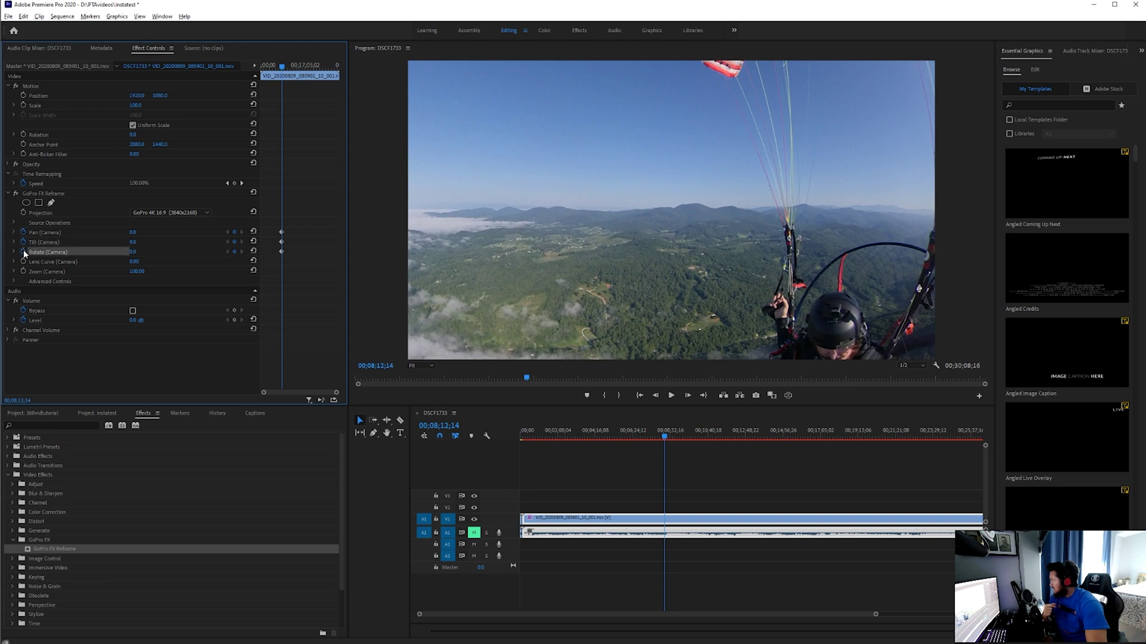
pyautogui.click(24, 261)
pyautogui.click(24, 271)
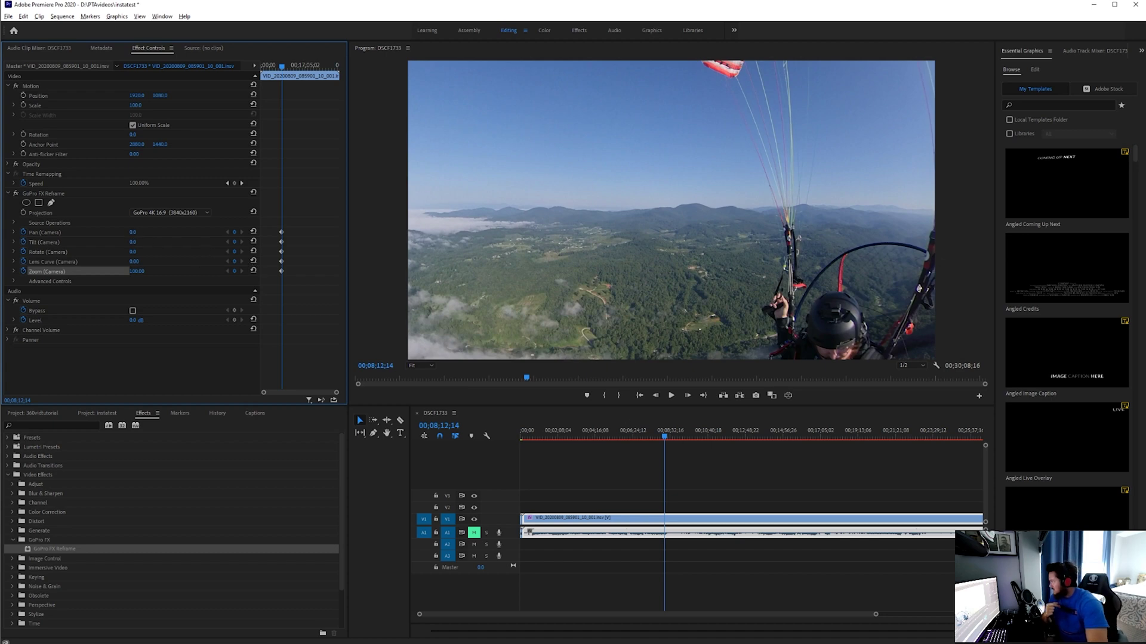
pyautogui.moveTo(132, 232)
pyautogui.mouseDown()
pyautogui.moveTo(185, 233)
pyautogui.moveTo(108, 241)
pyautogui.moveTo(140, 242)
pyautogui.mouseUp()
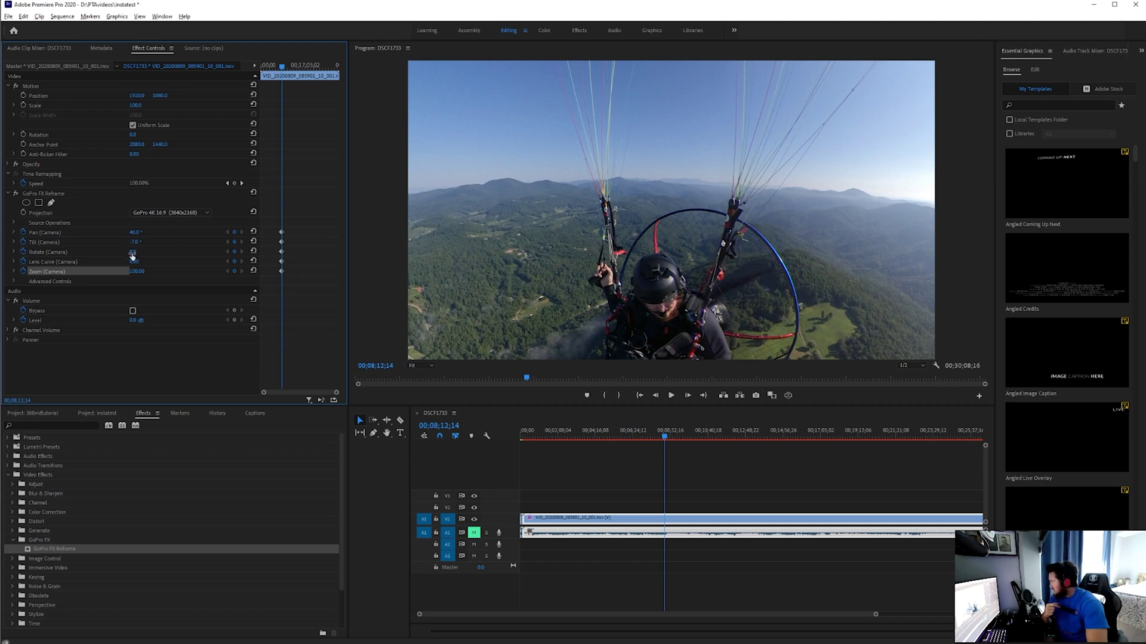
pyautogui.moveTo(136, 273); pyautogui.dragTo(97, 273)
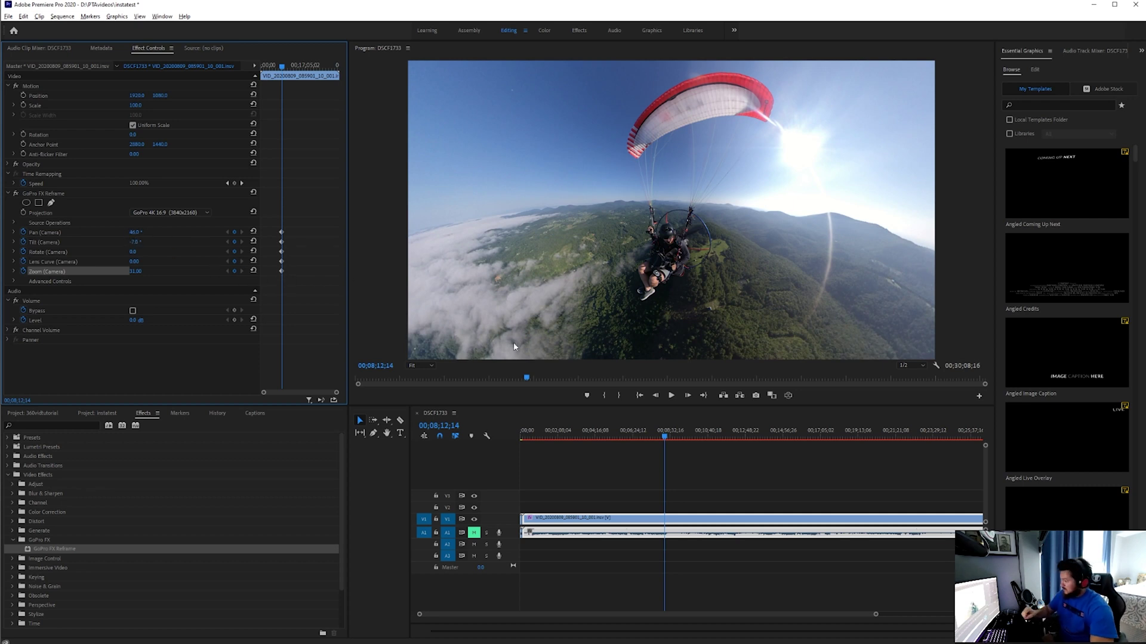
# - Play the reframed flight and stop at 00;08;21;28
pyautogui.press('space')
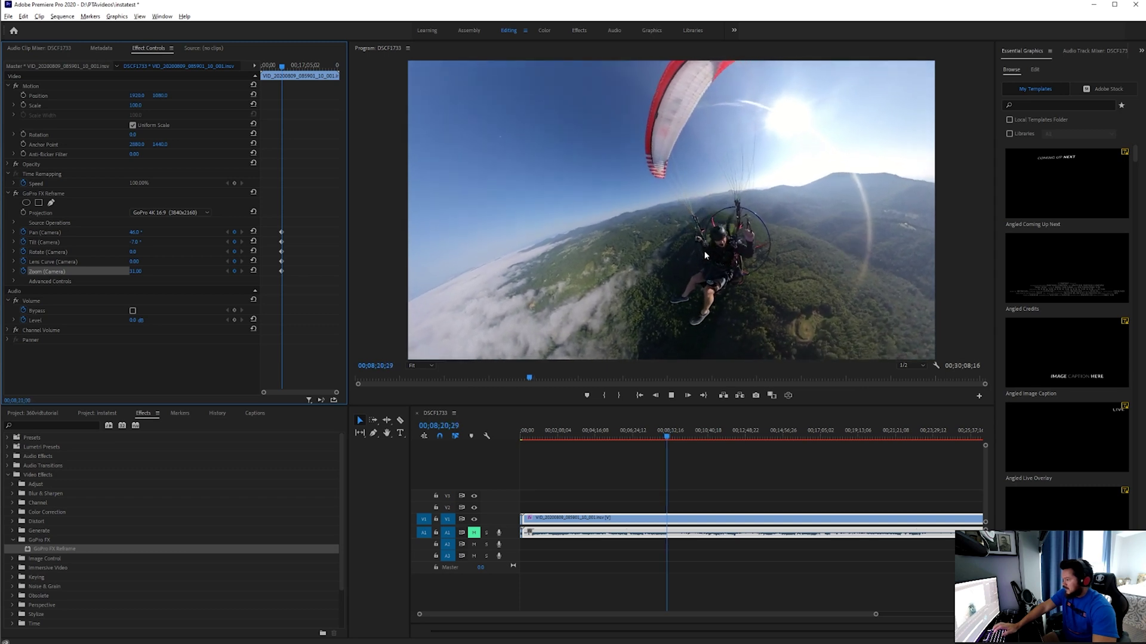
pyautogui.press('space')
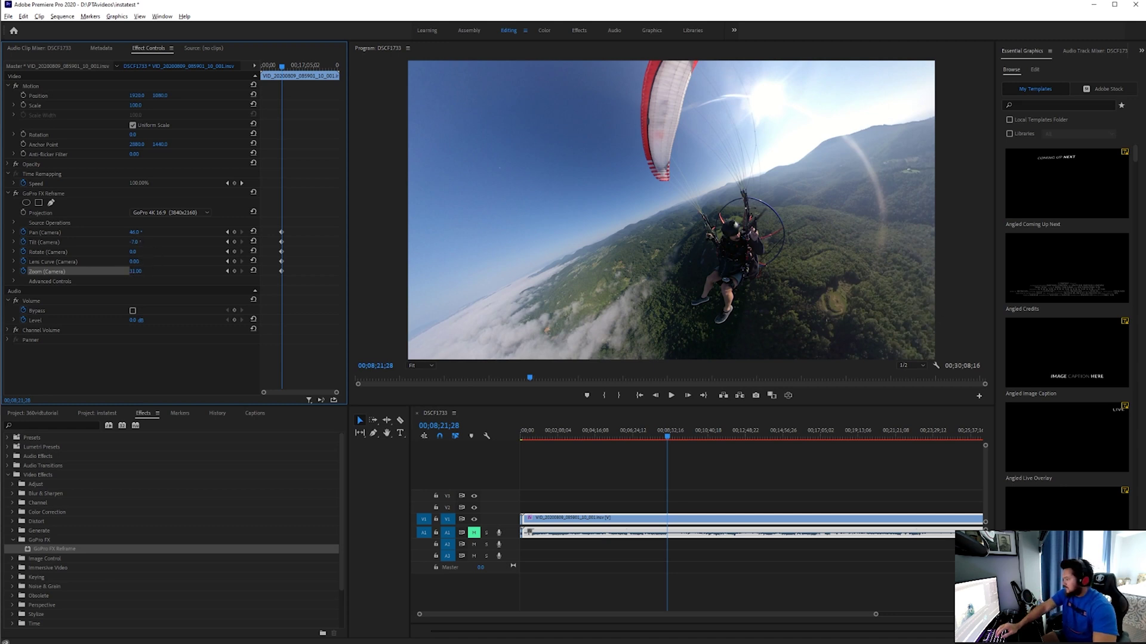
# - Keyframe Pan (Camera) at 135.0° to follow the pilot, then replay the animated move
pyautogui.moveTo(134, 232)
pyautogui.mouseDown()
pyautogui.moveTo(183, 232)
pyautogui.moveTo(147, 242)
pyautogui.mouseUp()
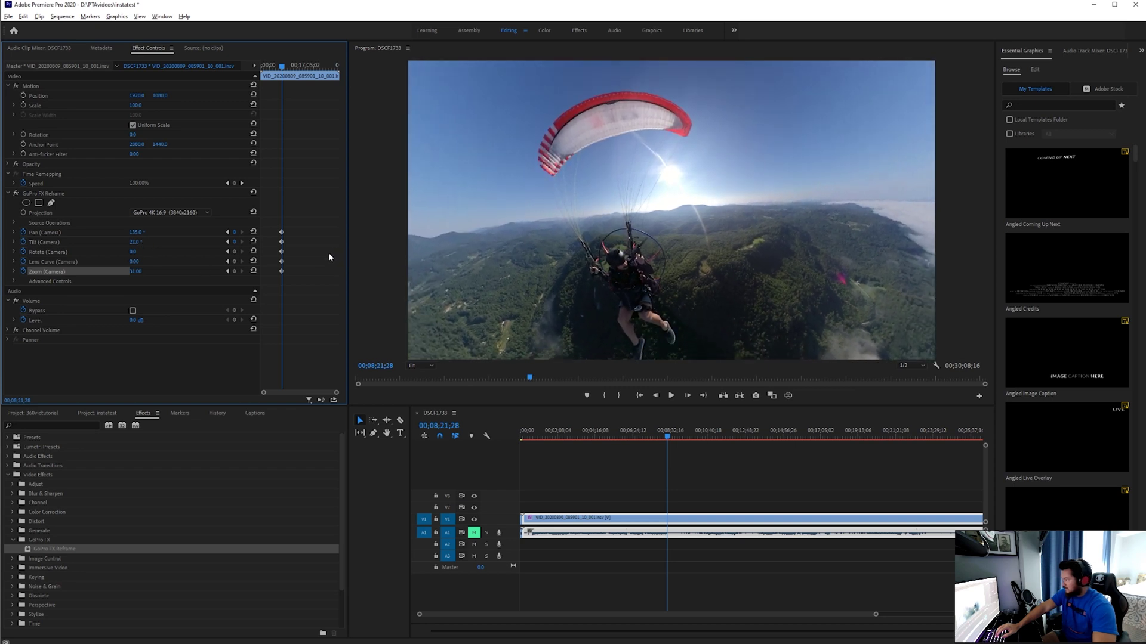
pyautogui.moveTo(336, 393)
pyautogui.mouseDown()
pyautogui.moveTo(308, 392)
pyautogui.moveTo(318, 395)
pyautogui.mouseUp()
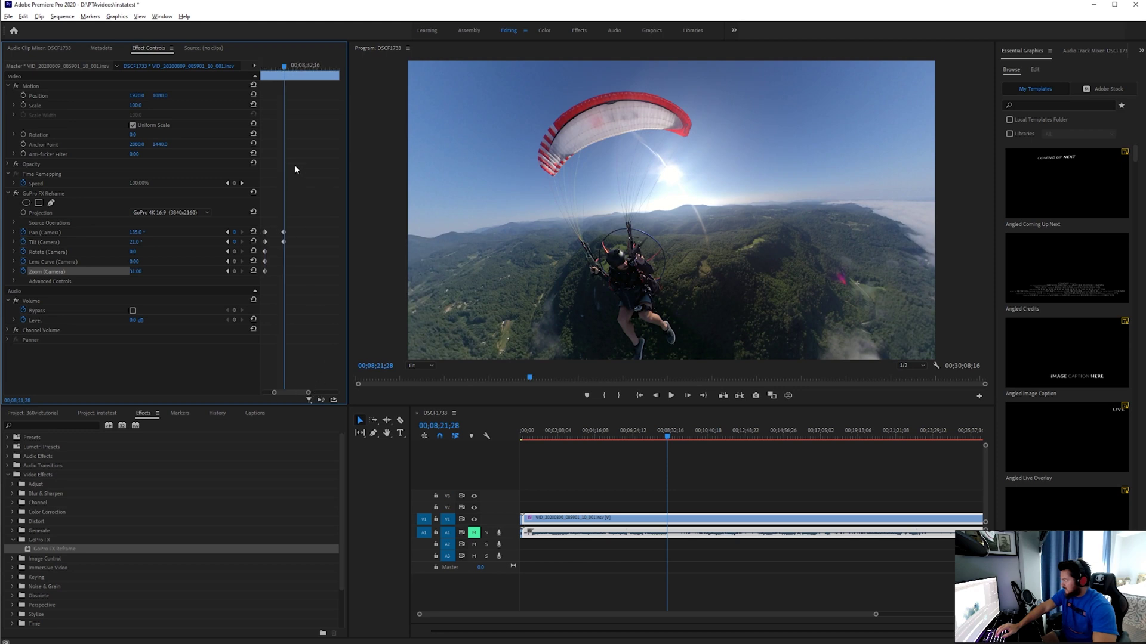
pyautogui.moveTo(283, 69); pyautogui.dragTo(265, 69)
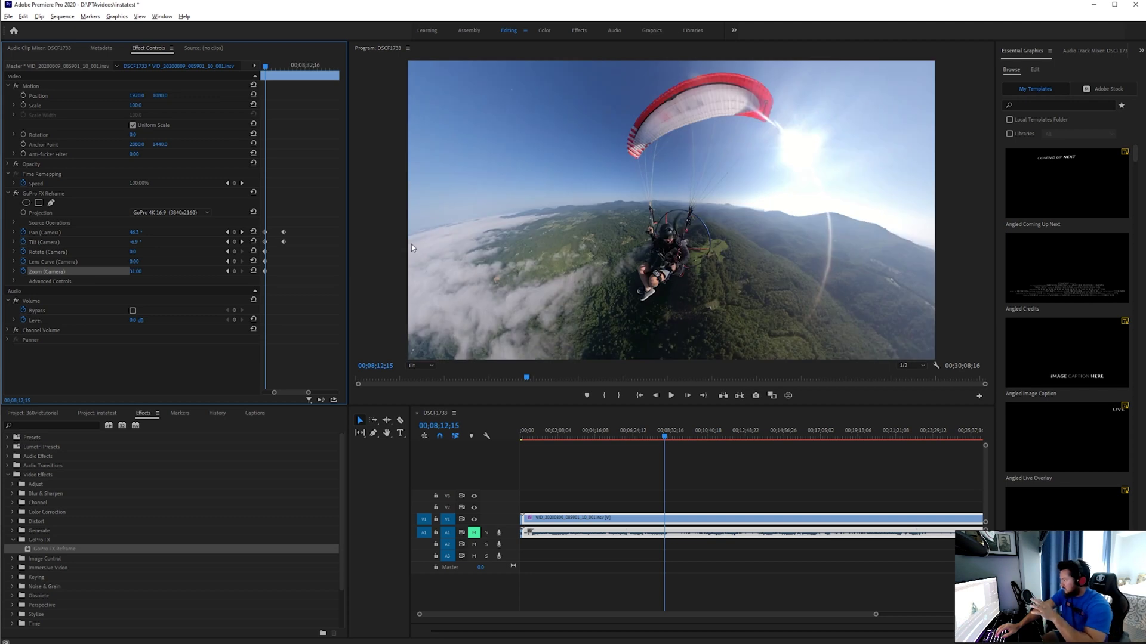
pyautogui.press('space')
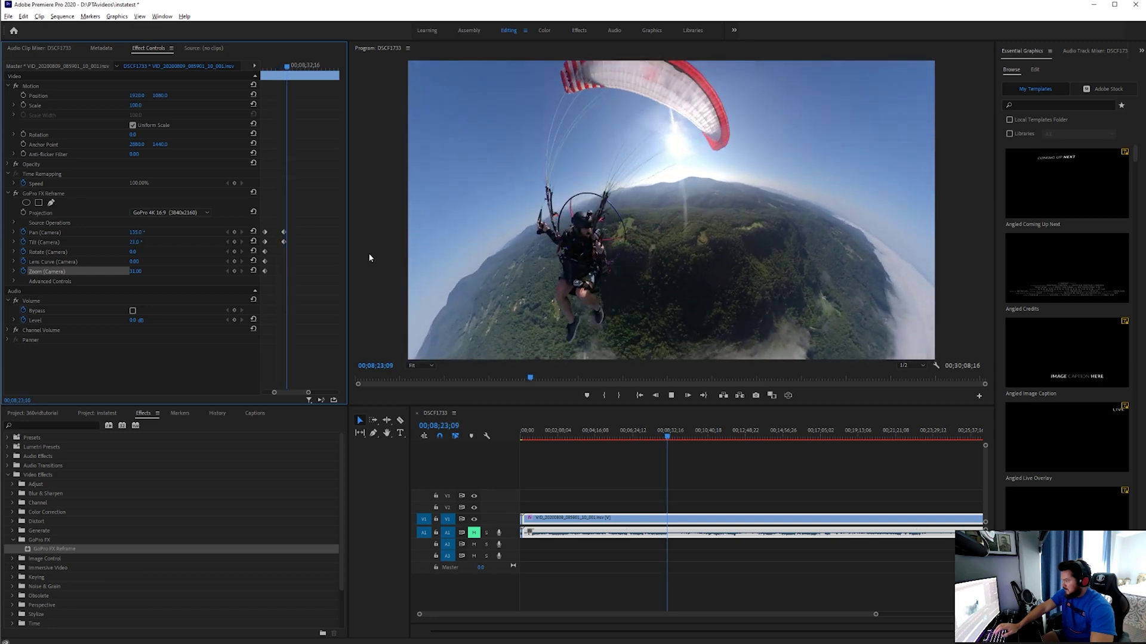
pyautogui.press('space')
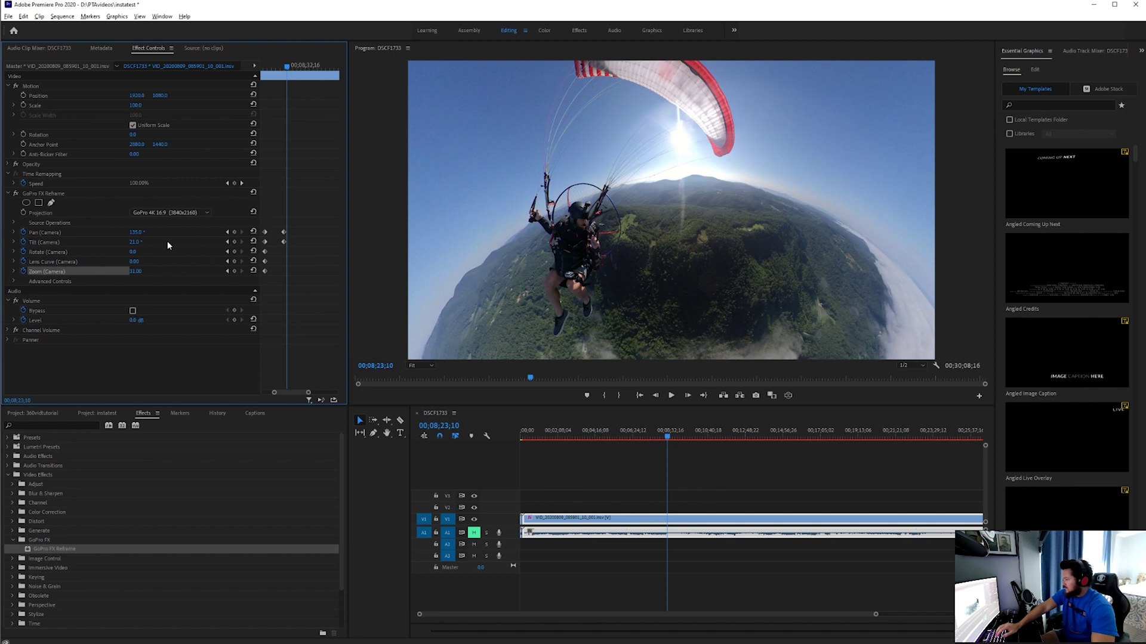
# - Adjust Pan to keep the pilot framed and Rotate to level the horizon
pyautogui.press('space')
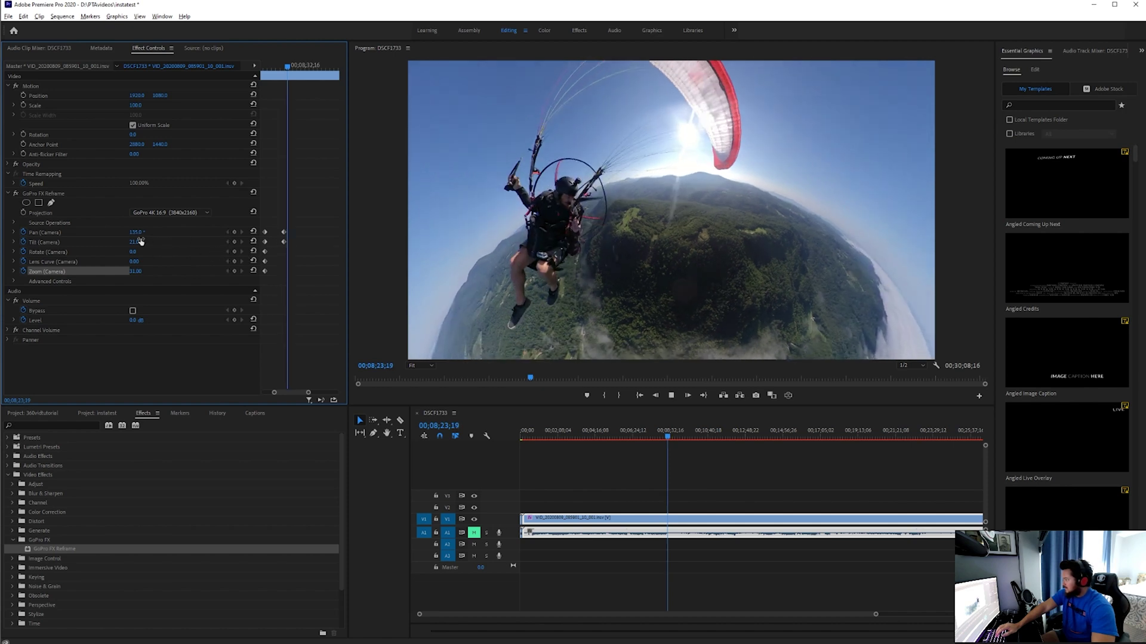
pyautogui.press('space')
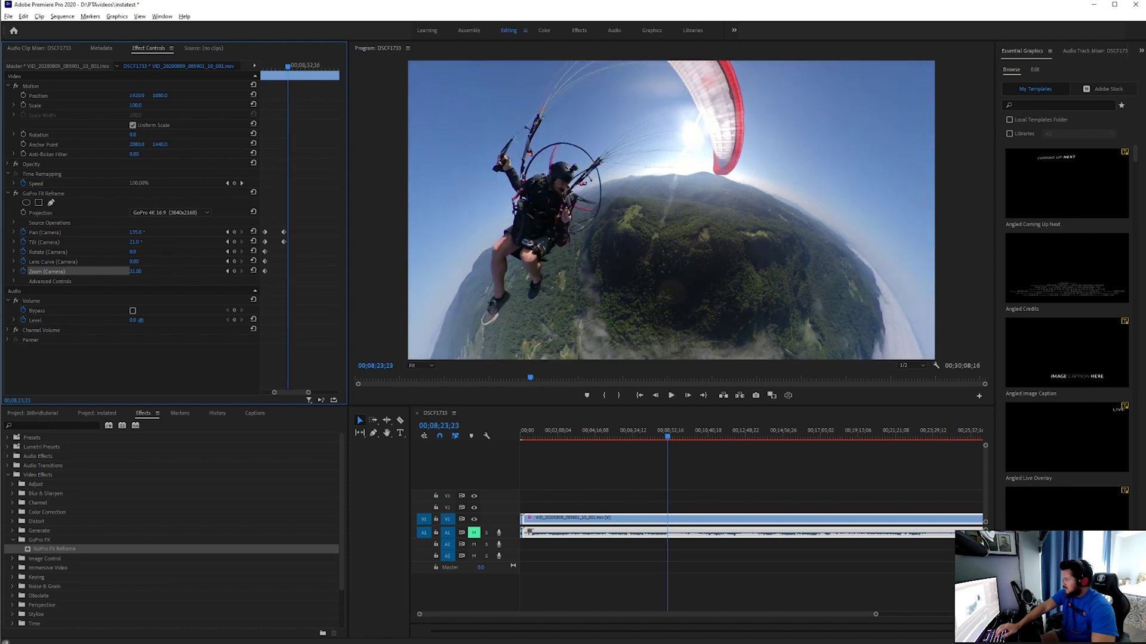
pyautogui.moveTo(135, 232); pyautogui.dragTo(156, 242)
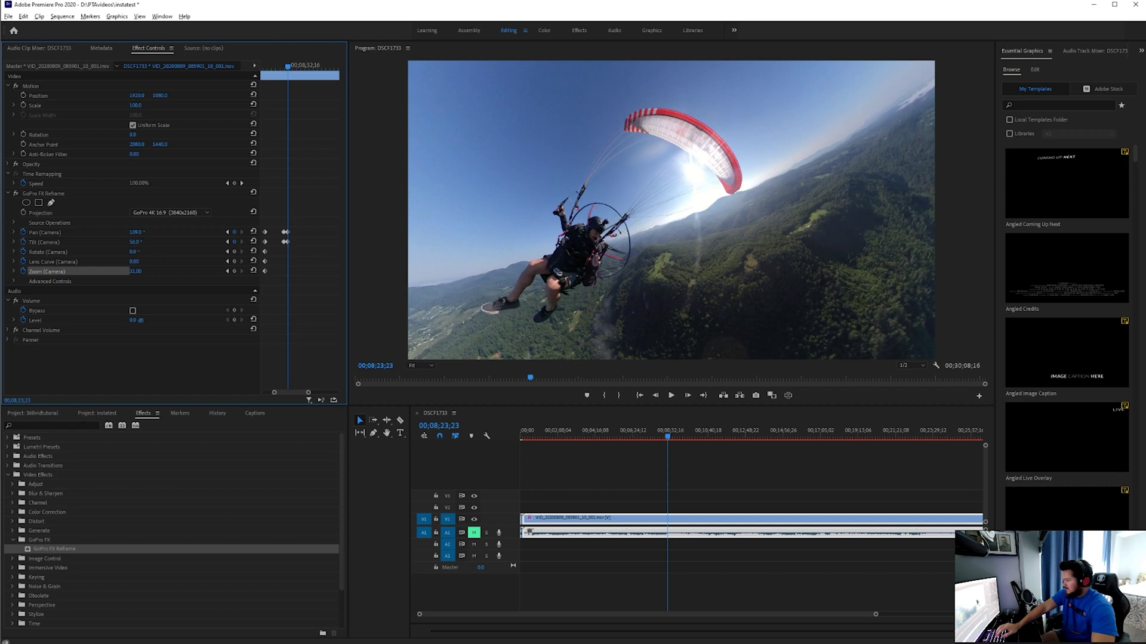
pyautogui.moveTo(135, 251); pyautogui.dragTo(124, 252)
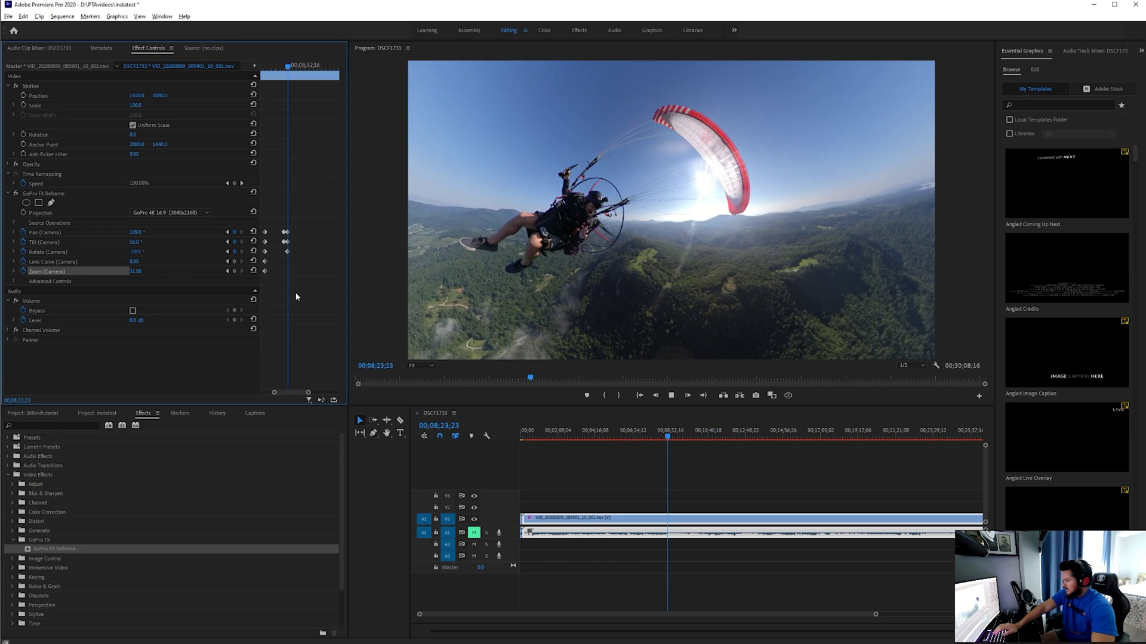
# - A moment later, lower Tilt and rotate again to about Pan 79°, Tilt 49°, Rotate -30°
pyautogui.press('space')
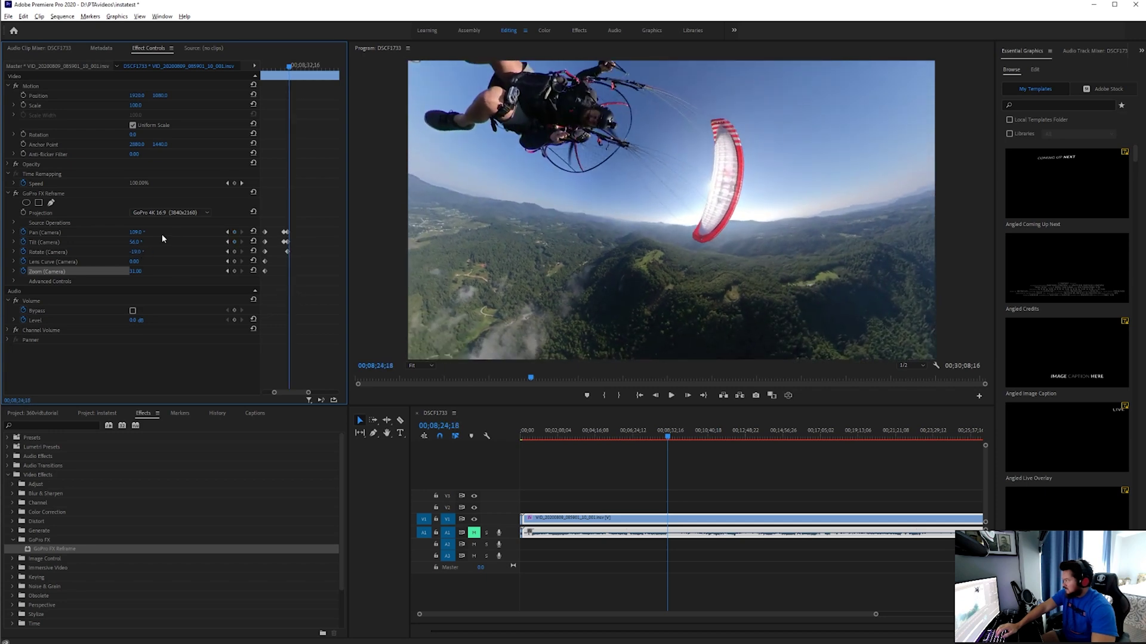
pyautogui.moveTo(136, 244); pyautogui.dragTo(107, 232)
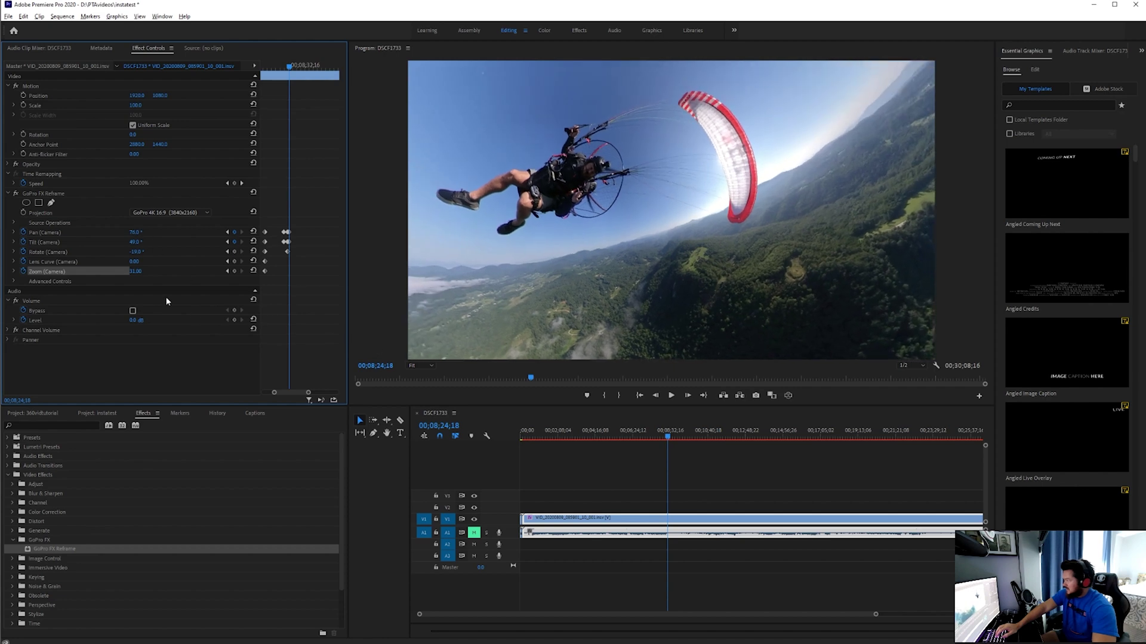
pyautogui.moveTo(136, 251); pyautogui.dragTo(127, 251)
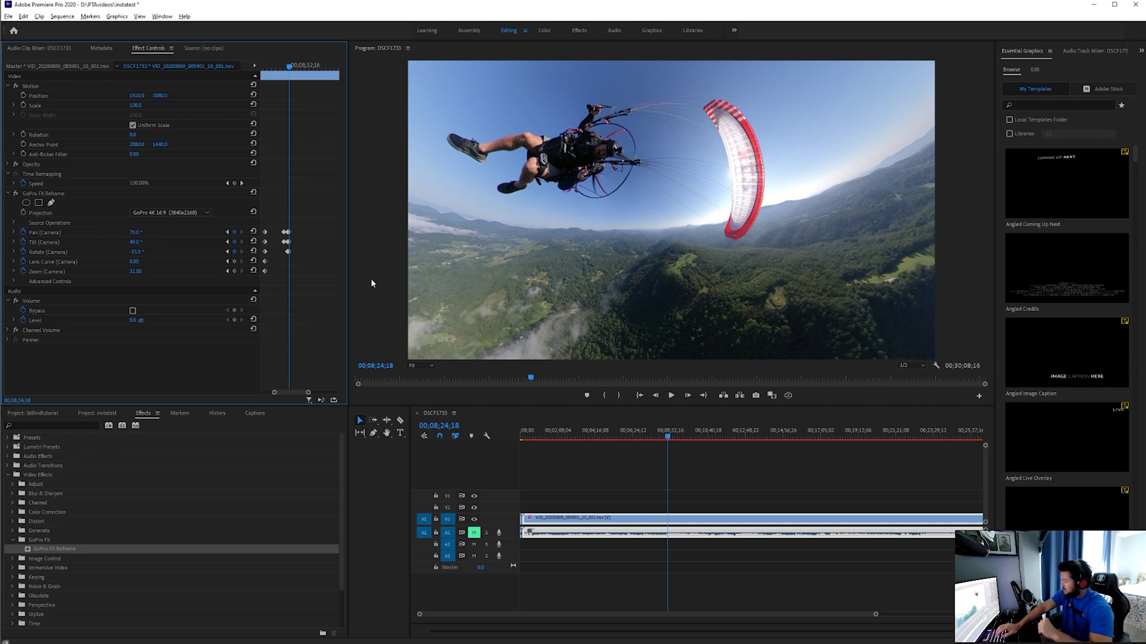
# - Rotate the view to about 8° so the pilot hangs upright, then play to 00;08;32;00
pyautogui.press('space')
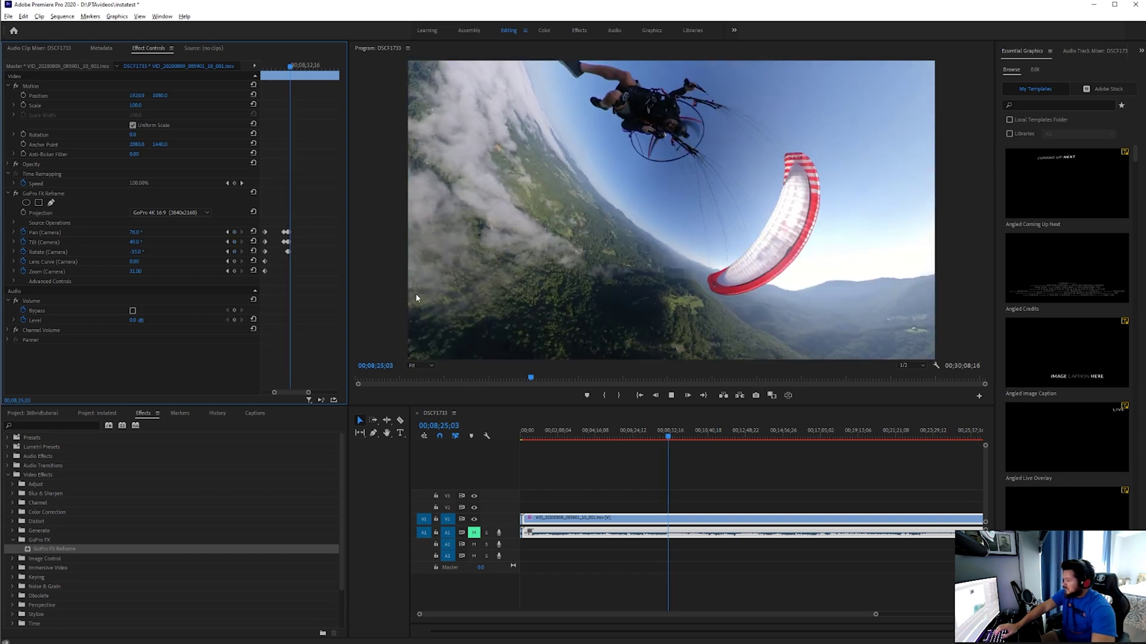
pyautogui.press('space')
pyautogui.moveTo(144, 251); pyautogui.dragTo(99, 232)
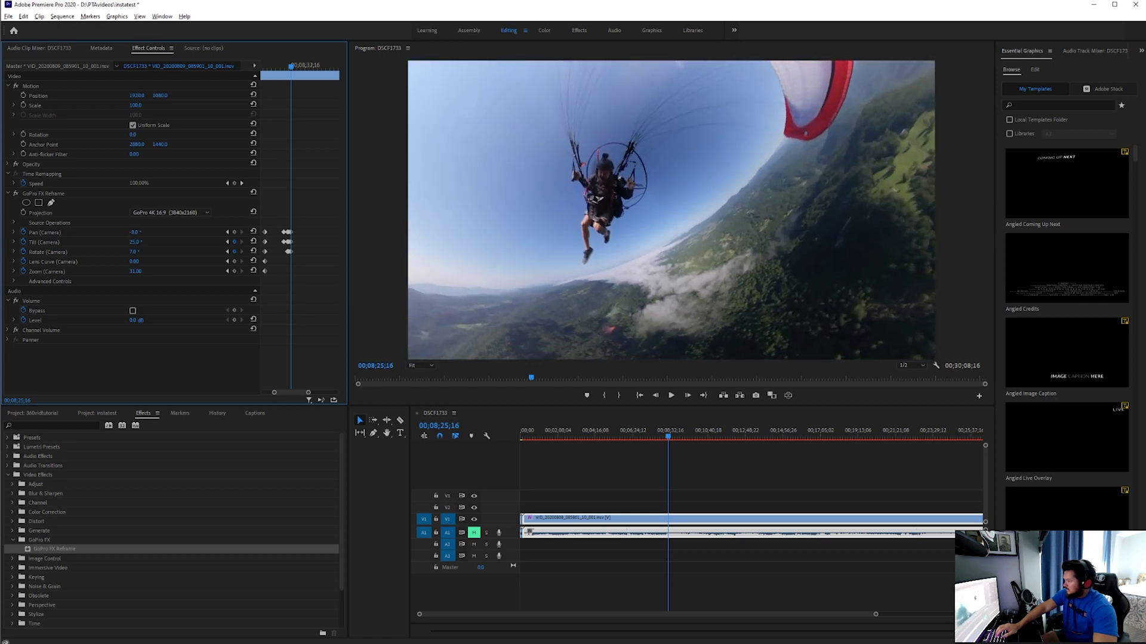
pyautogui.press('space')
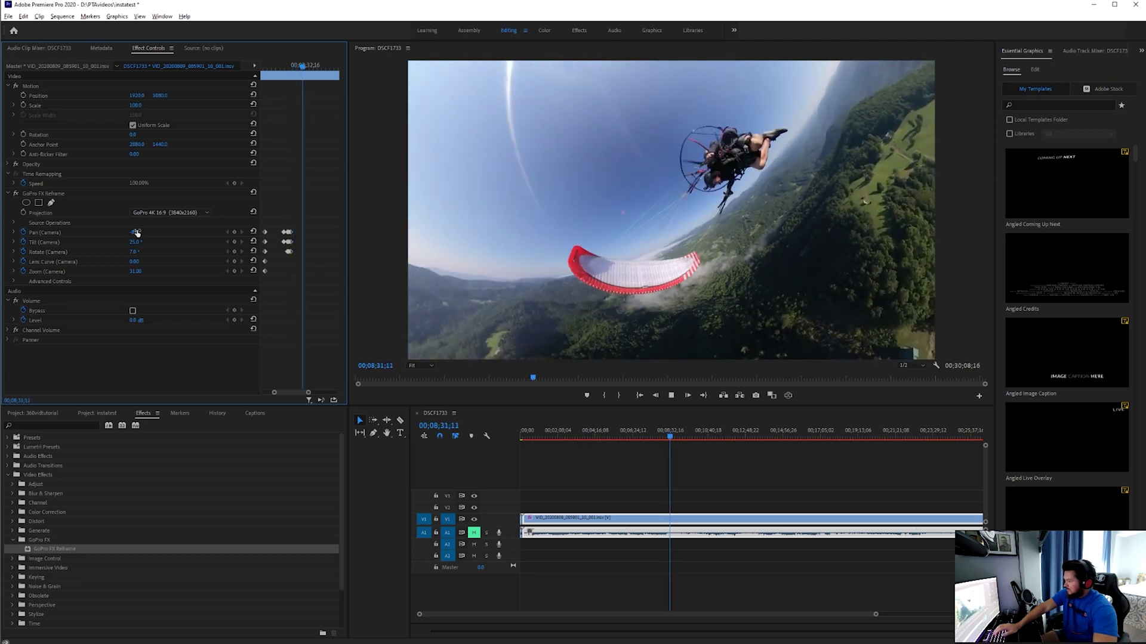
pyautogui.press('space')
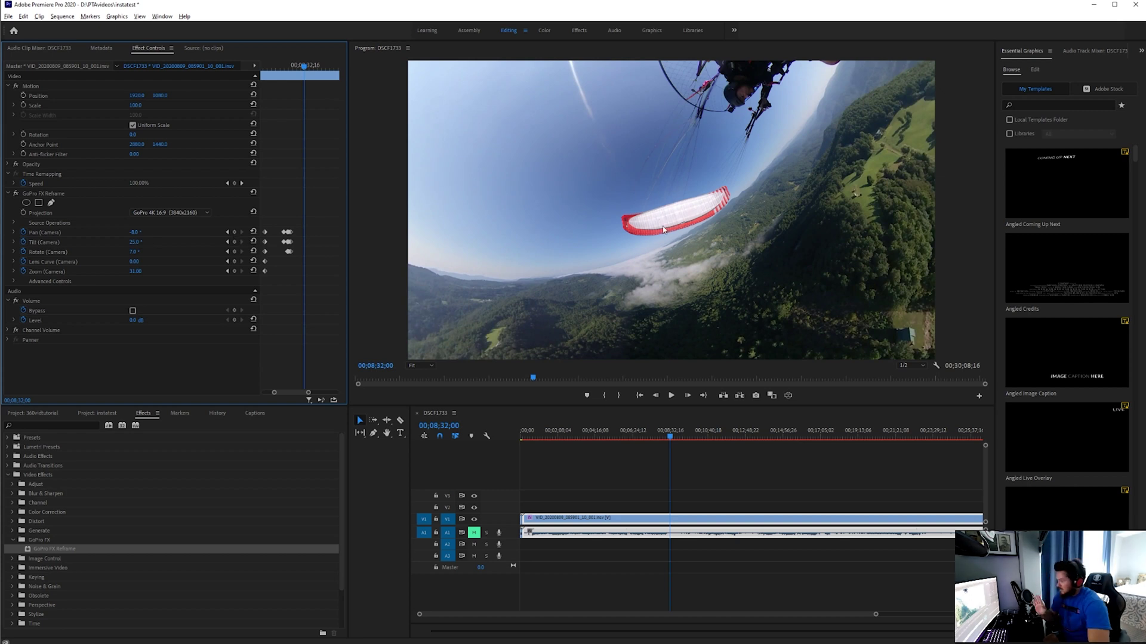
# - Set keyframes for Pan, Tilt, Rotate, Lens Curve and Zoom at 00;08;32;00
pyautogui.click(234, 232)
pyautogui.click(234, 241)
pyautogui.click(234, 252)
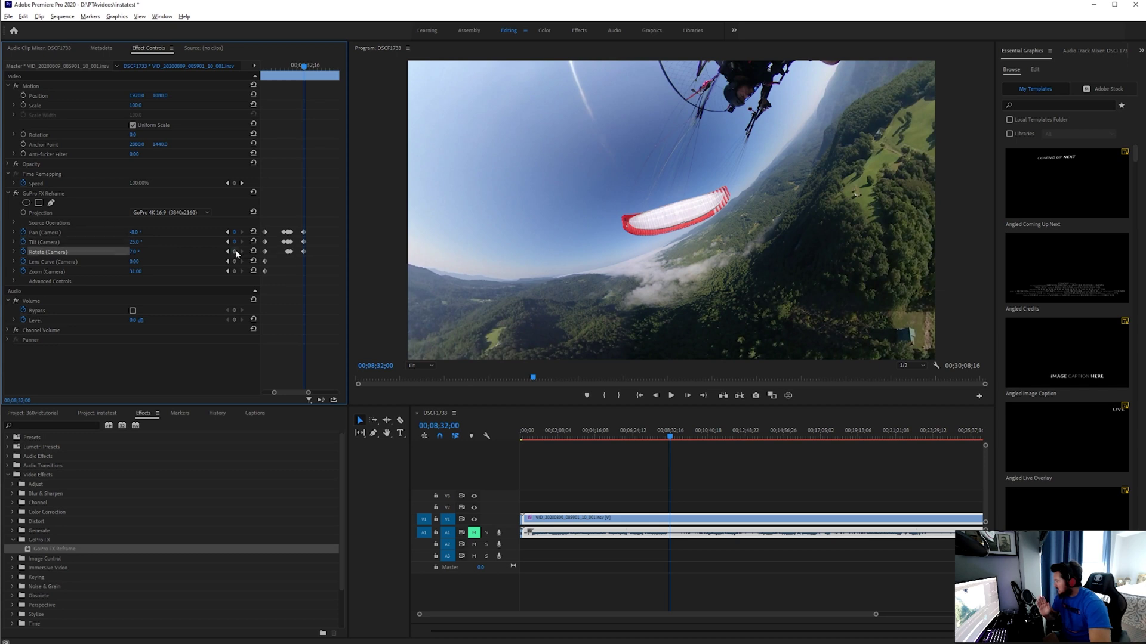
pyautogui.click(234, 261)
pyautogui.click(235, 271)
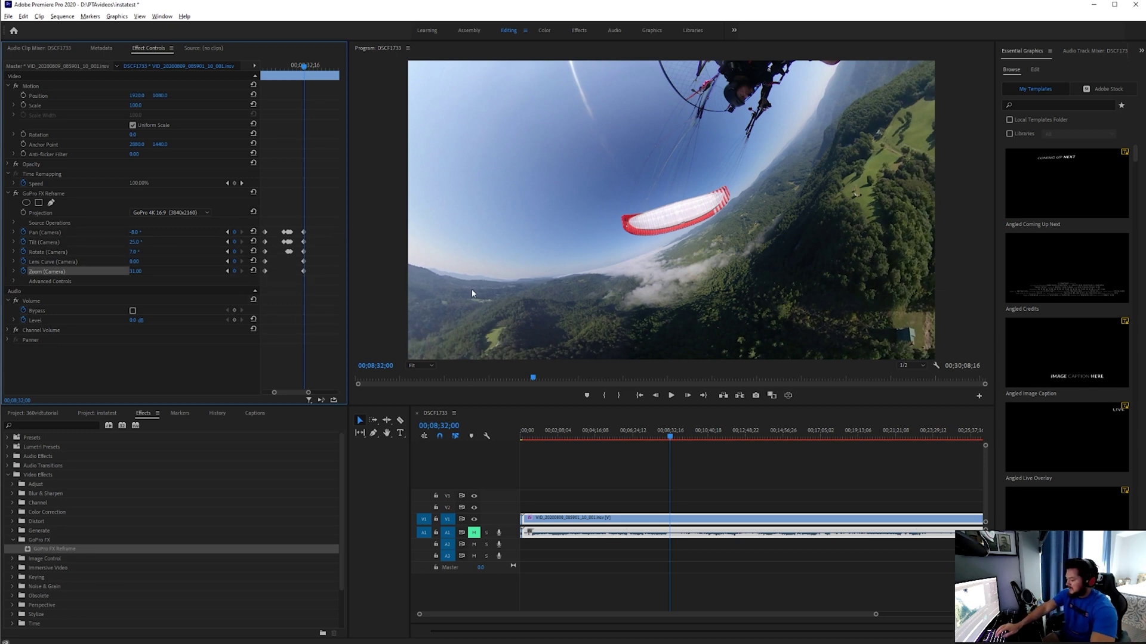
# - A few frames later, swing the reframe to the pilot and wing: Pan 172°, Tilt -5°
pyautogui.press('Right')
pyautogui.press('Right')
pyautogui.press('Right')
pyautogui.press('Right')
pyautogui.press('Right')
pyautogui.press('Right')
pyautogui.press('Right')
pyautogui.press('Right')
pyautogui.press('Right')
pyautogui.press('Right')
pyautogui.press('Right')
pyautogui.press('Right')
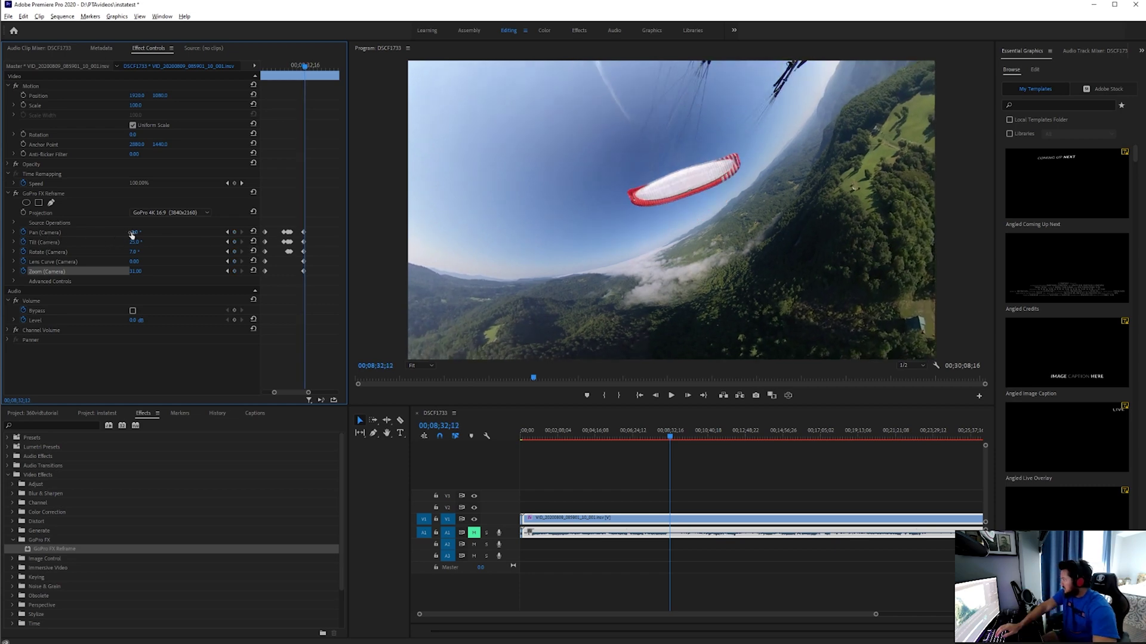
pyautogui.moveTo(135, 232); pyautogui.dragTo(242, 232)
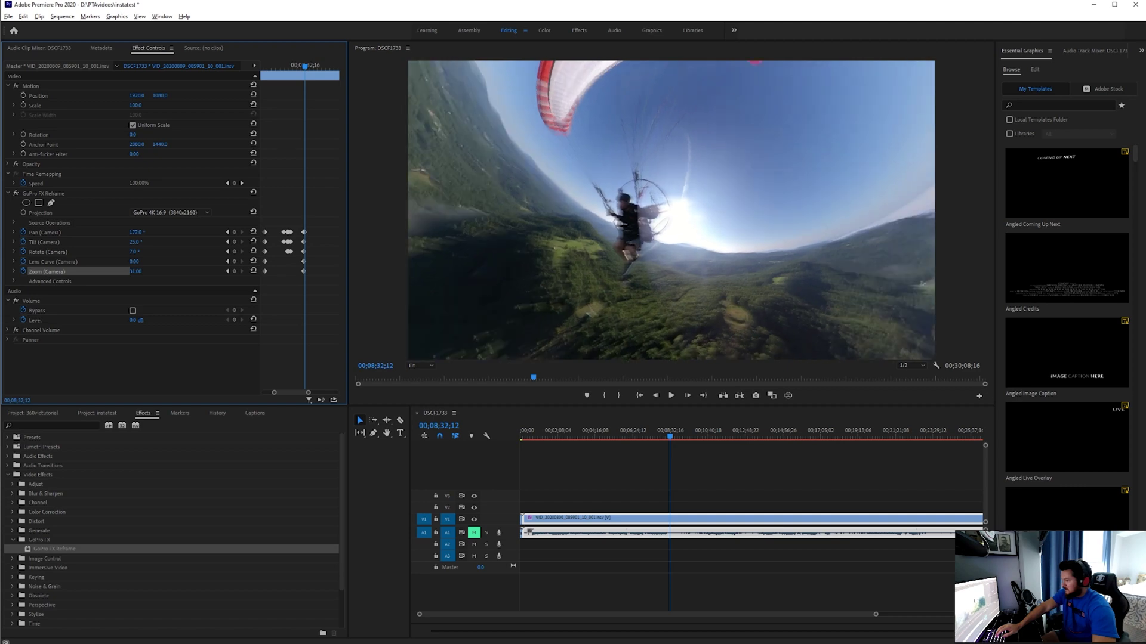
pyautogui.moveTo(135, 242)
pyautogui.mouseDown()
pyautogui.moveTo(178, 242)
pyautogui.moveTo(117, 242)
pyautogui.moveTo(141, 253)
pyautogui.mouseUp()
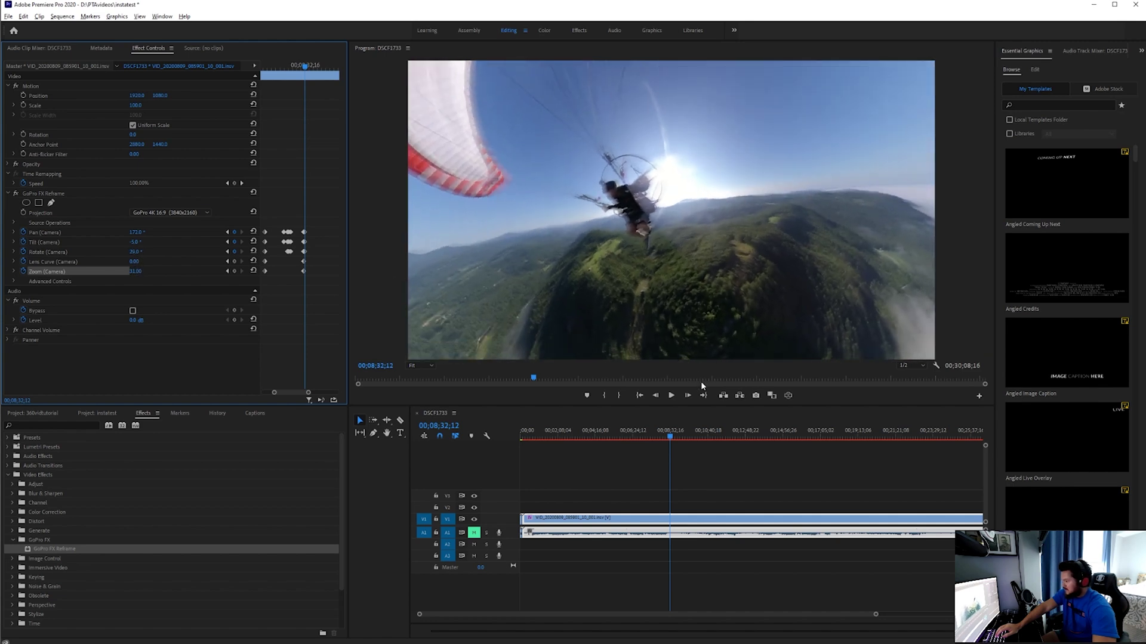
# - Preview the animated camera move from a few seconds earlier, stopping at 00;08;34;07
pyautogui.moveTo(305, 68); pyautogui.dragTo(299, 69)
pyautogui.press('space')
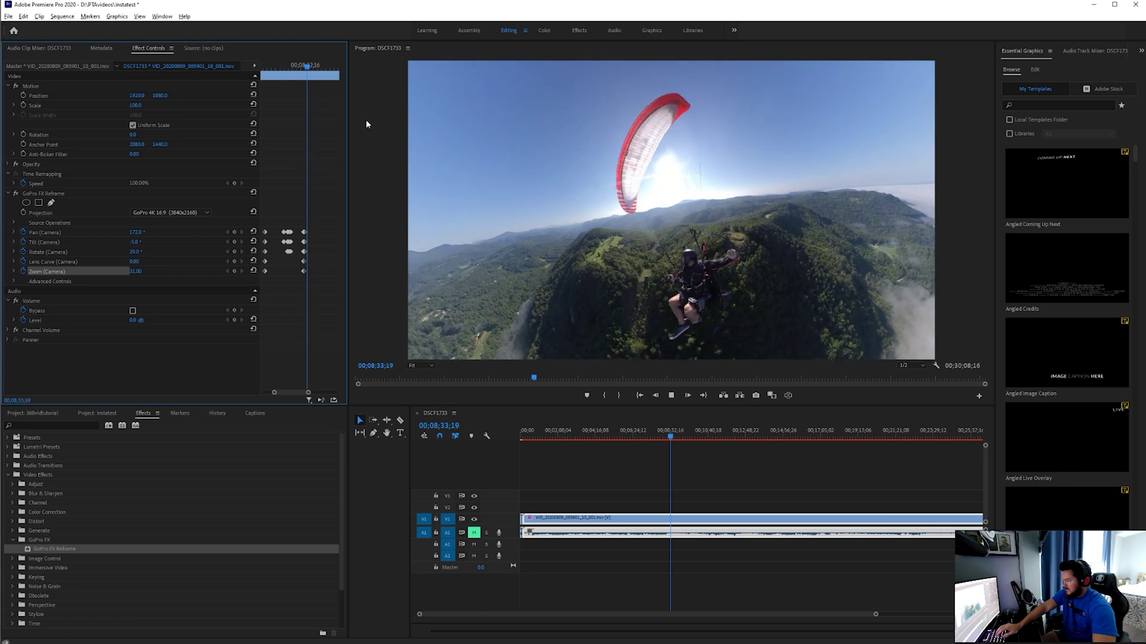
pyautogui.press('space')
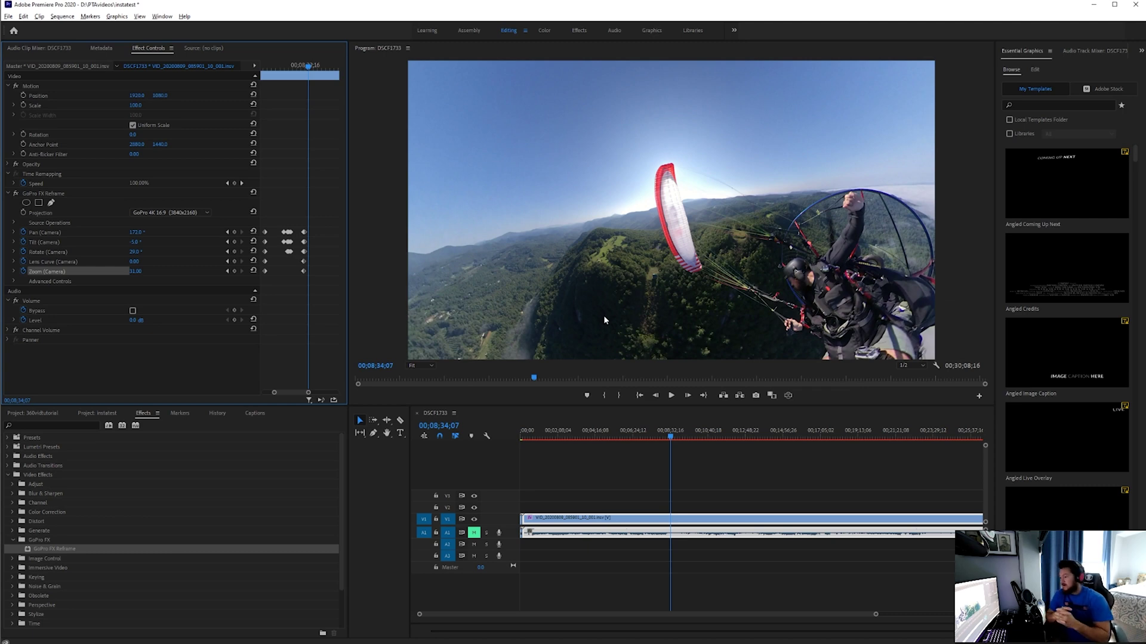
pyautogui.click(398, 643)
pyautogui.click(648, 258)
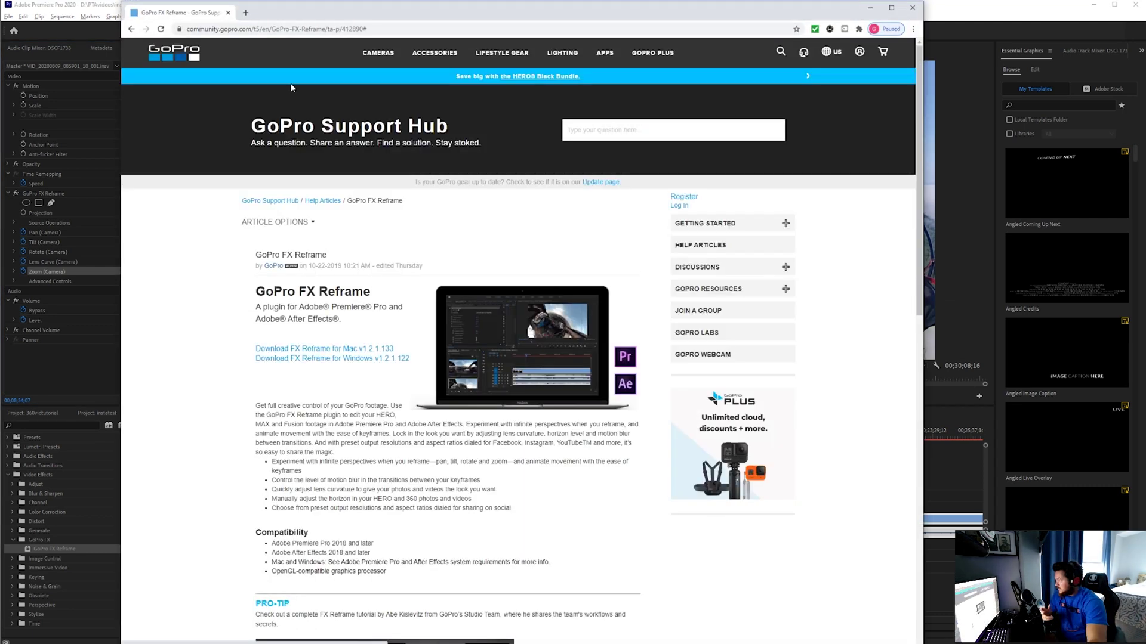
pyautogui.click(131, 29)
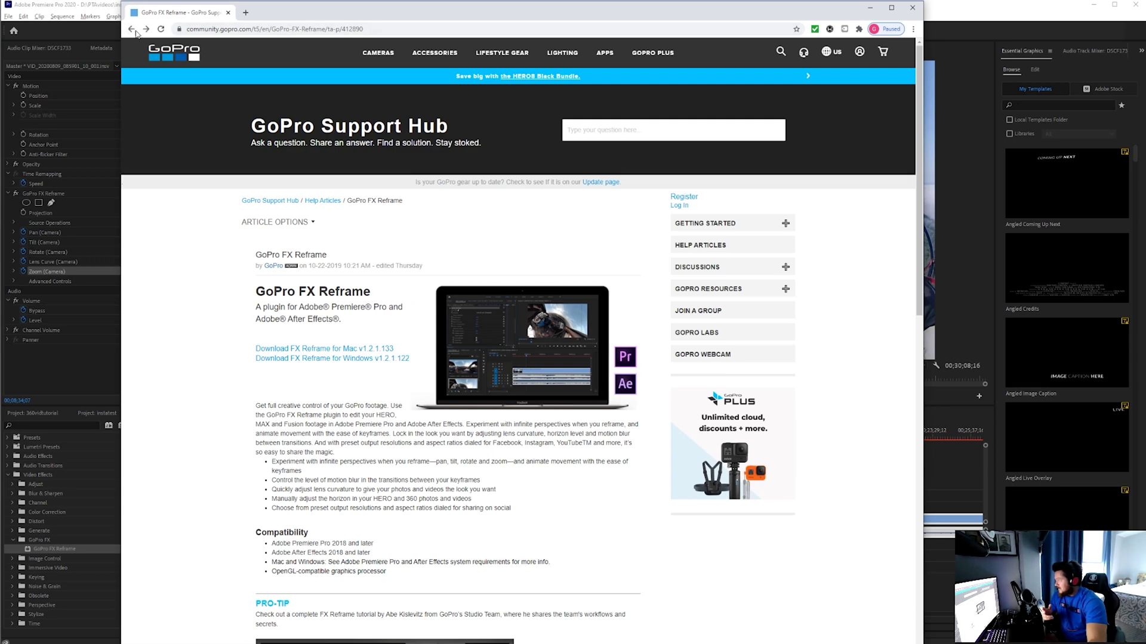
pyautogui.click(132, 29)
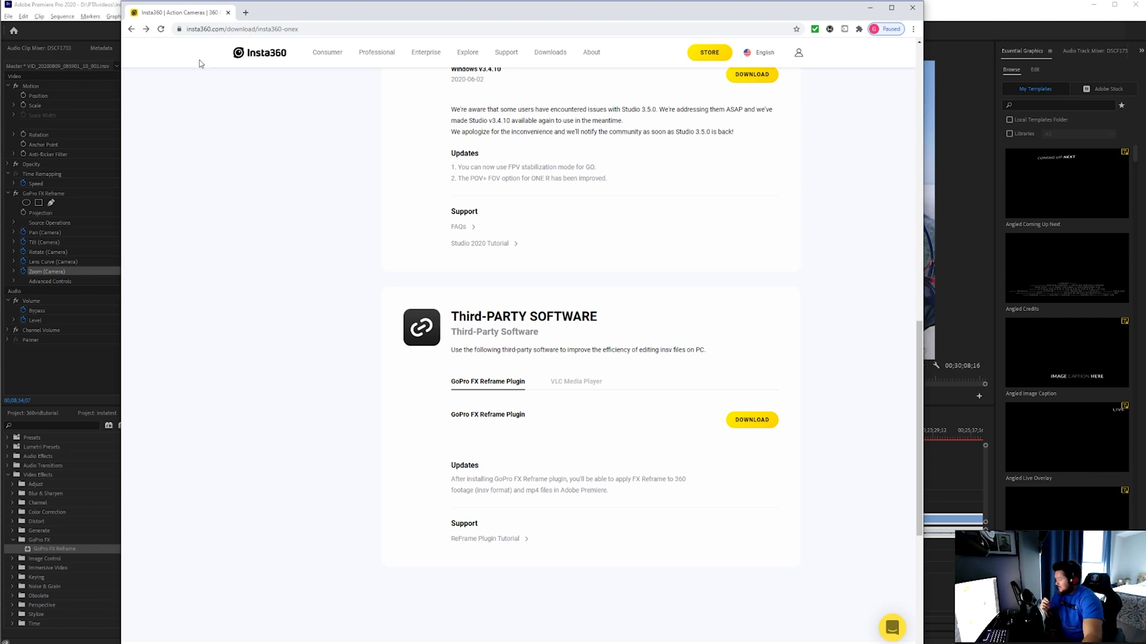
pyautogui.scroll(2, 352, 220)
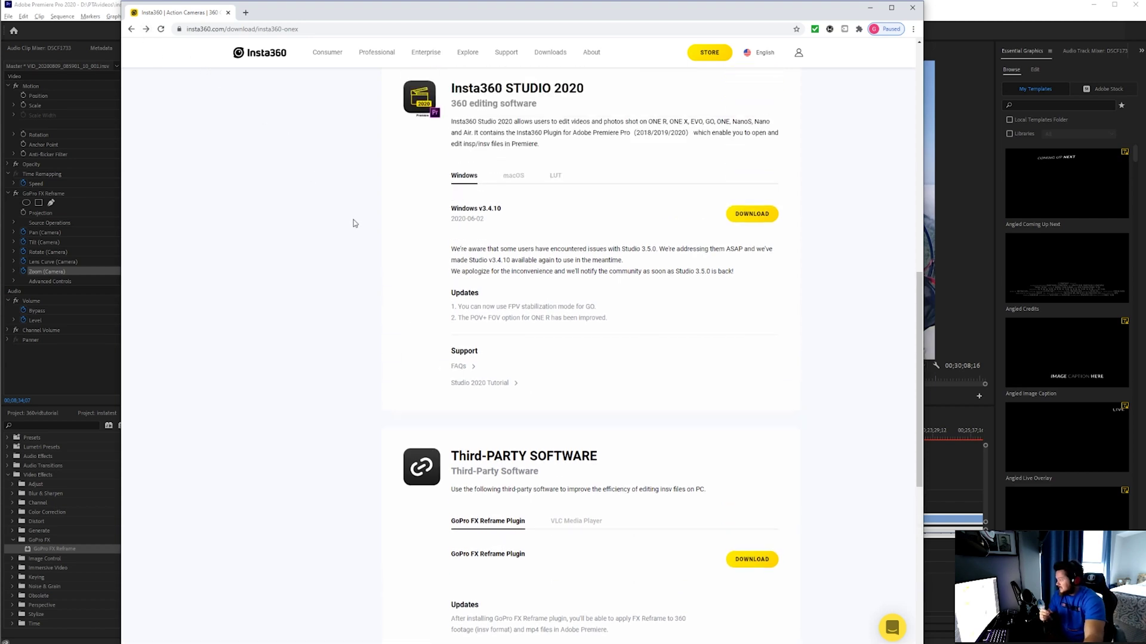
pyautogui.scroll(1, 353, 223)
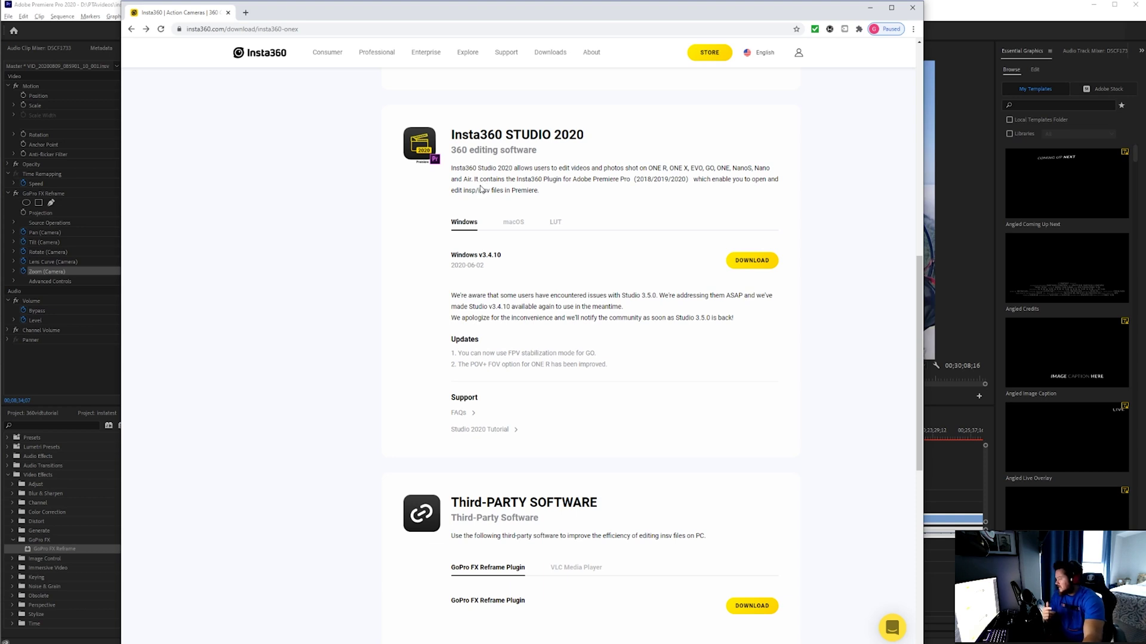
pyautogui.scroll(-2, 484, 200)
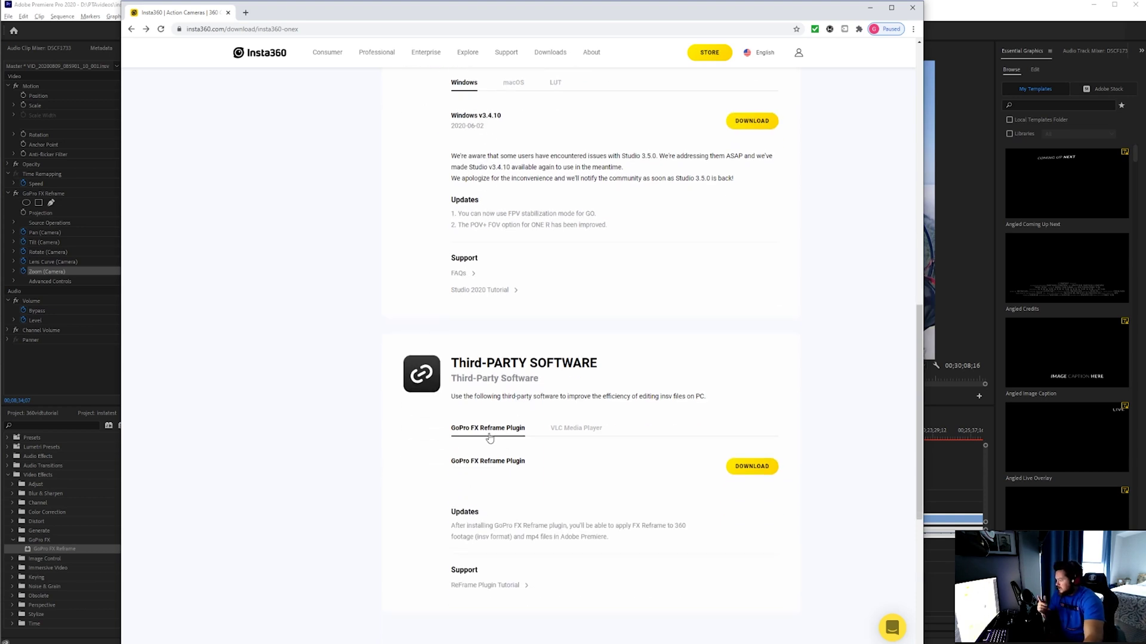
pyautogui.click(85, 11)
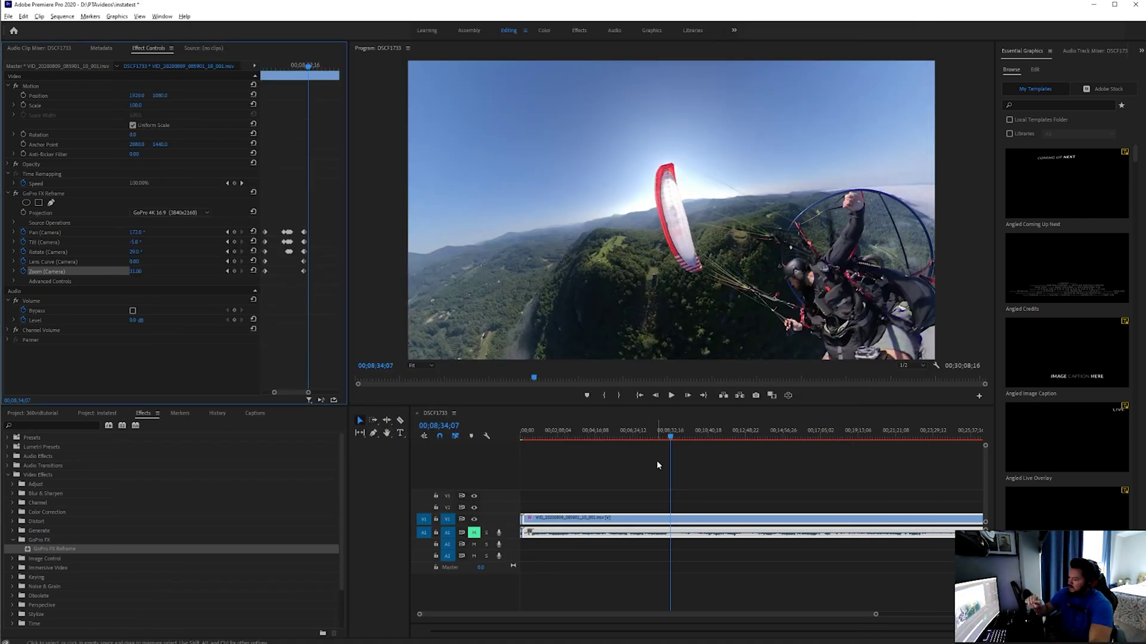